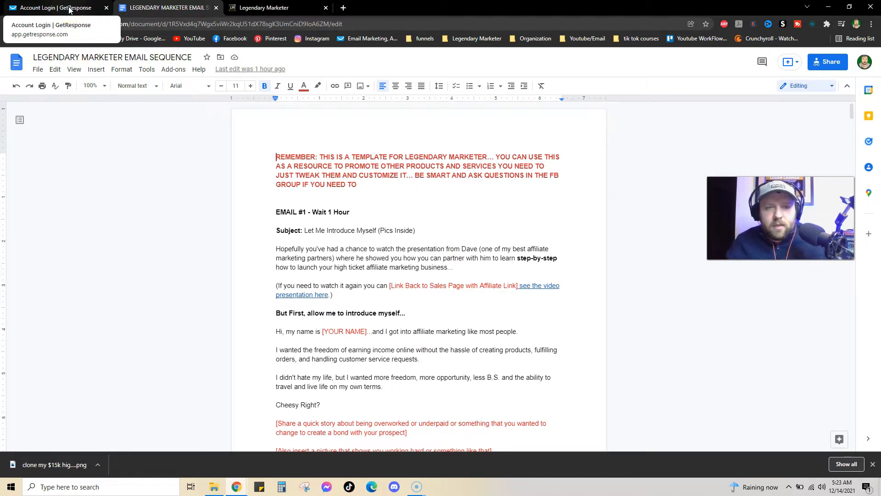
Switch to GetResponse, log in to the account with the saved password, and look over the dashboard
click(68, 9)
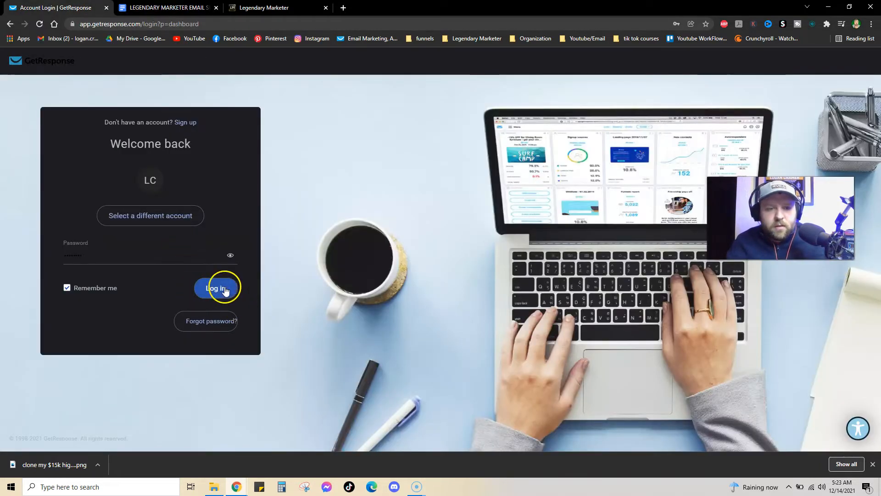
click(224, 289)
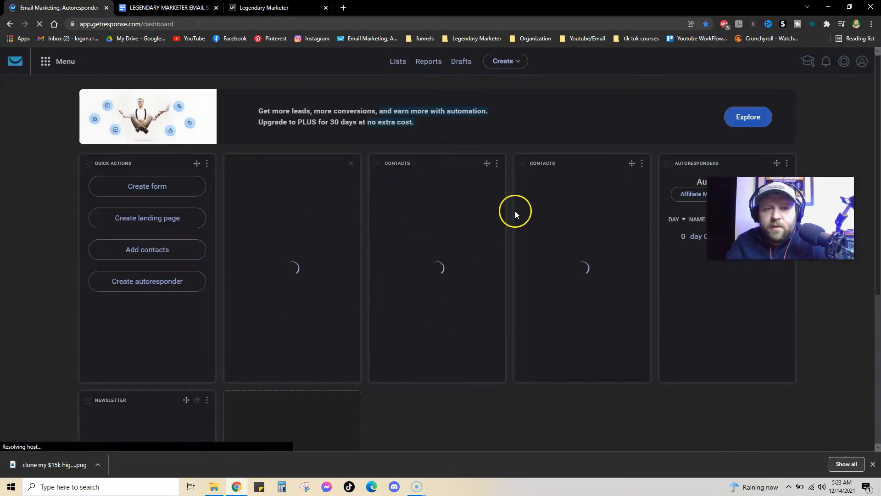
scroll(505, 236, down, 5)
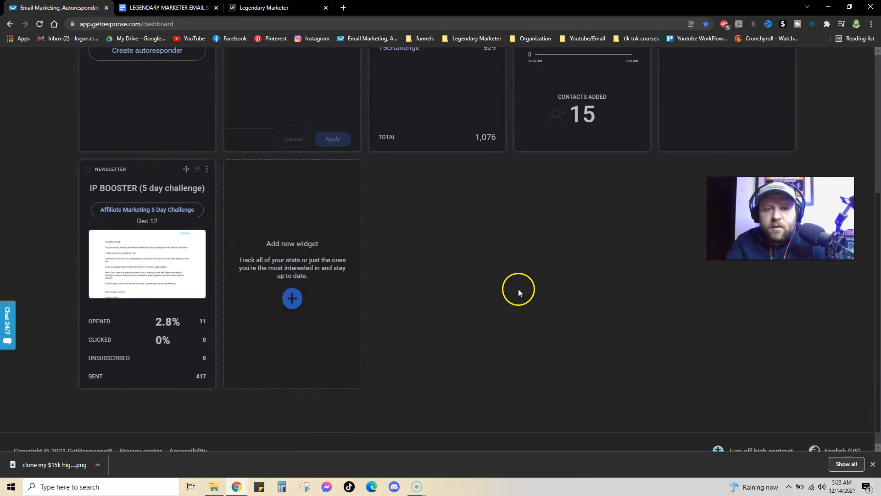
scroll(378, 264, up, 5)
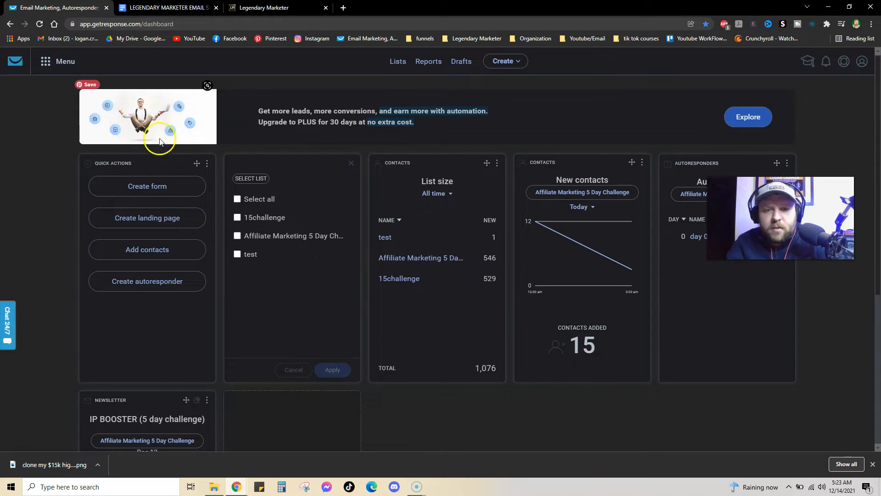
Create a new contact list named "legendary"
click(45, 62)
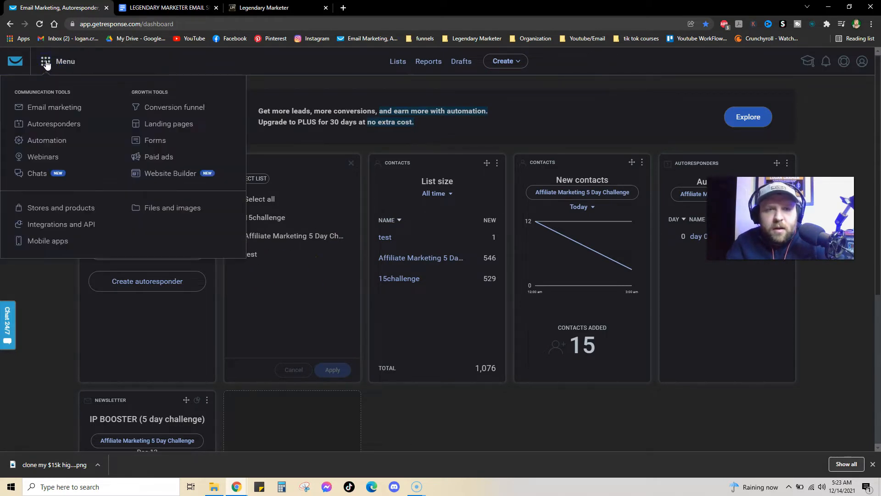
click(395, 63)
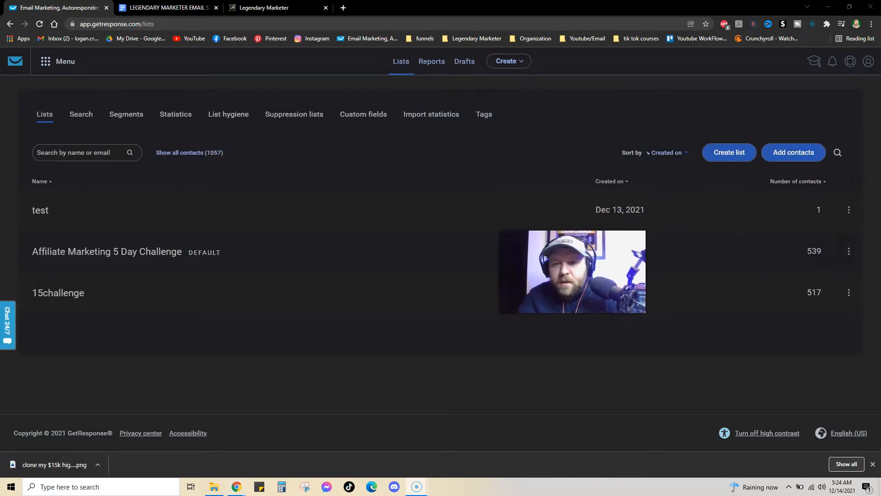
click(731, 157)
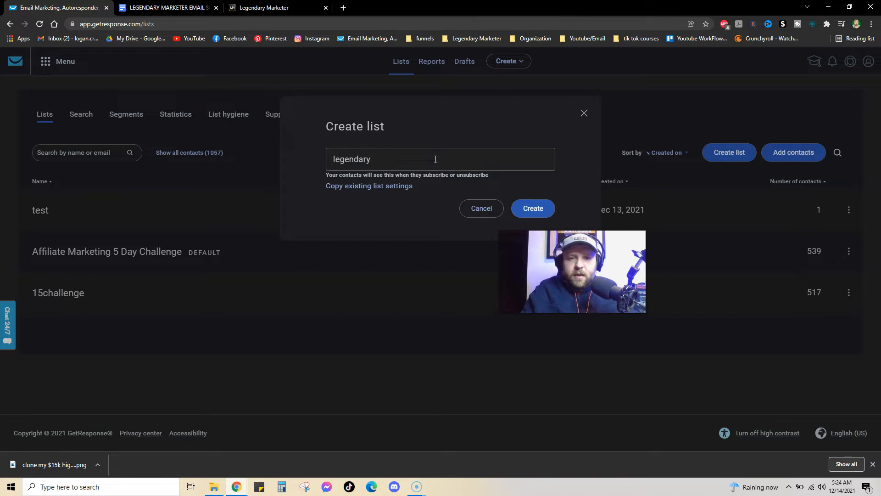
click(543, 208)
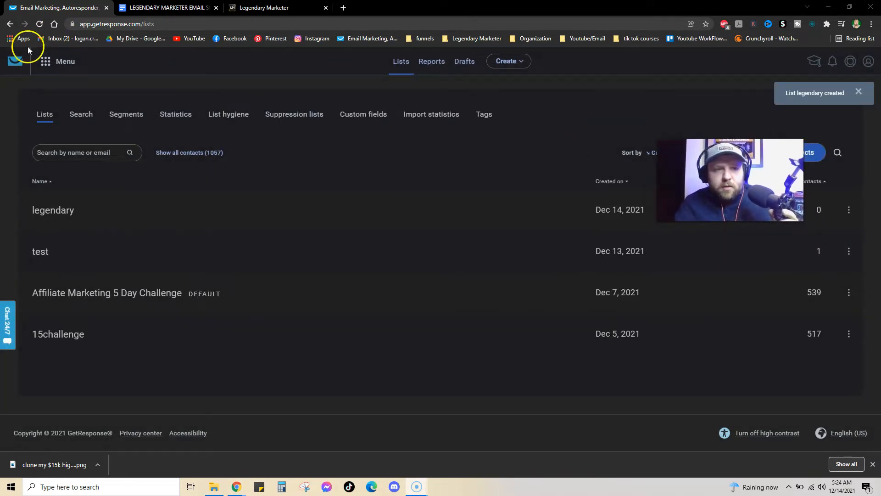
Open the autoresponders and filter them to show only the "legendary" list instead of "test"
click(47, 63)
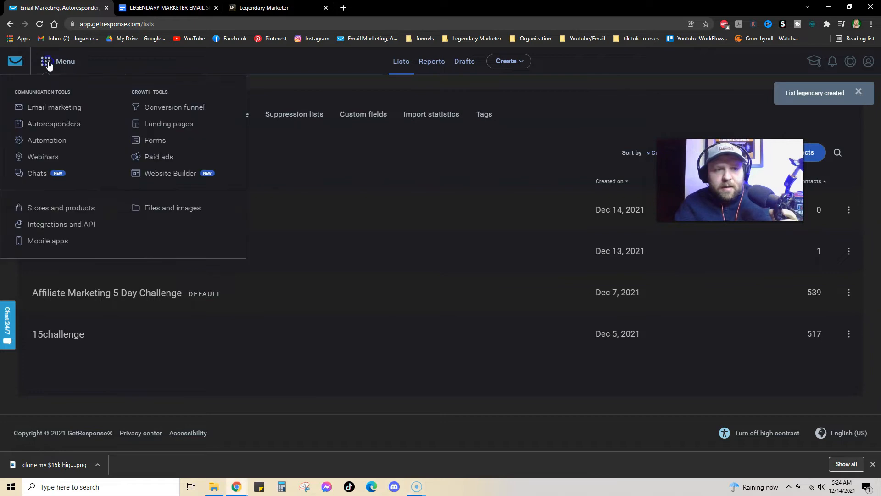
click(40, 123)
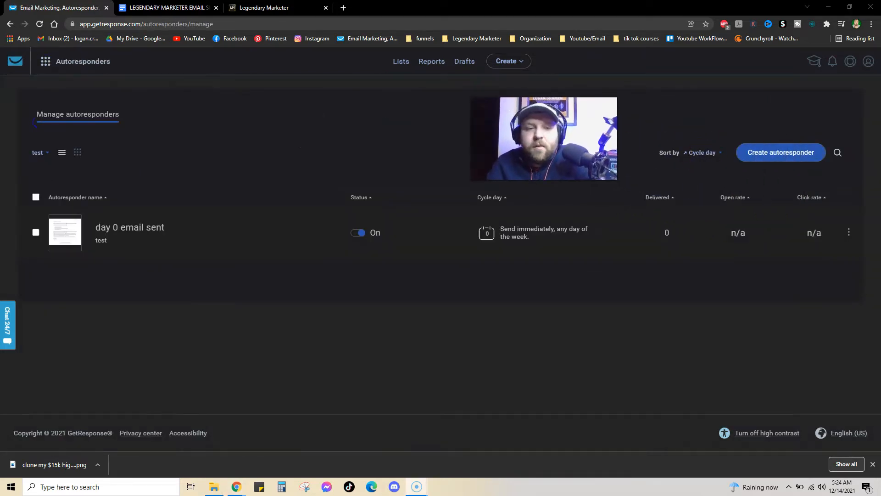
click(39, 152)
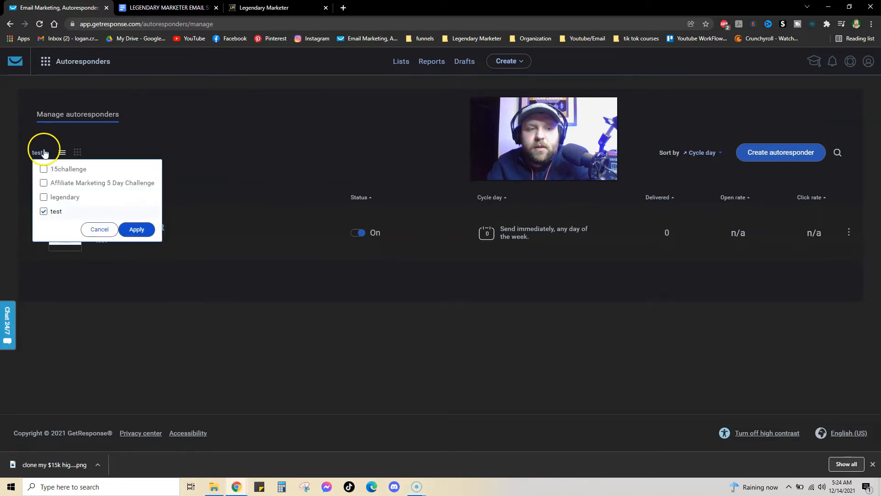
click(44, 211)
click(44, 197)
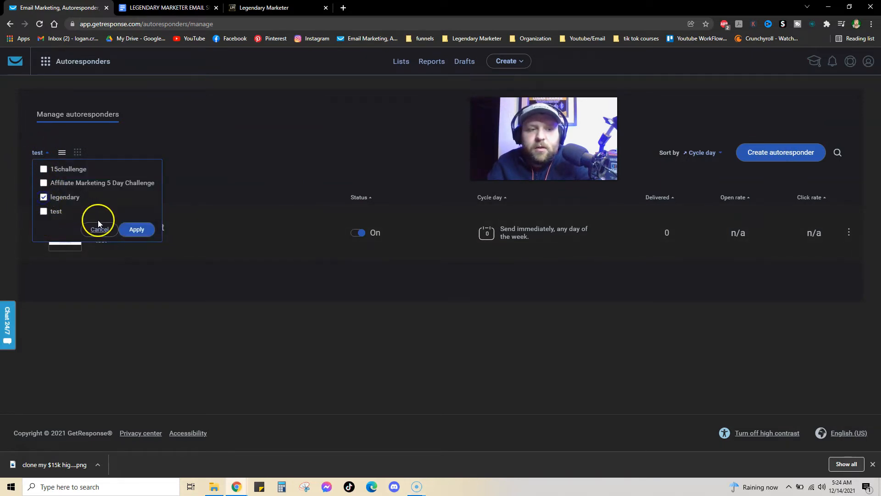
click(142, 232)
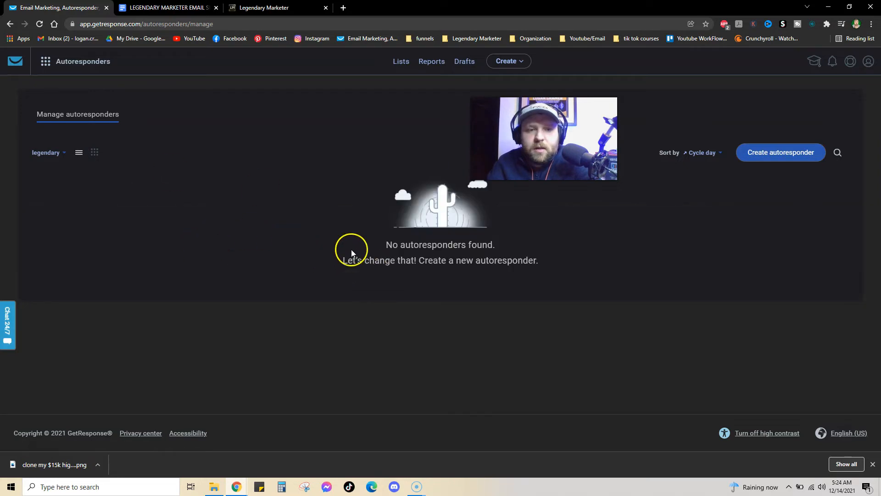
Start a new autoresponder, and look over the first email in the Google Docs email sequence
click(785, 152)
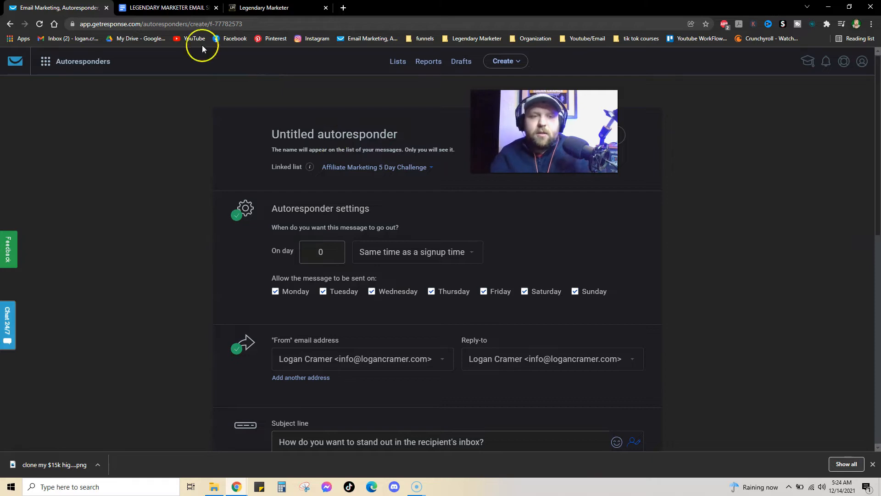
click(197, 8)
scroll(352, 236, down, 2)
scroll(321, 225, up, 2)
scroll(359, 244, down, 7)
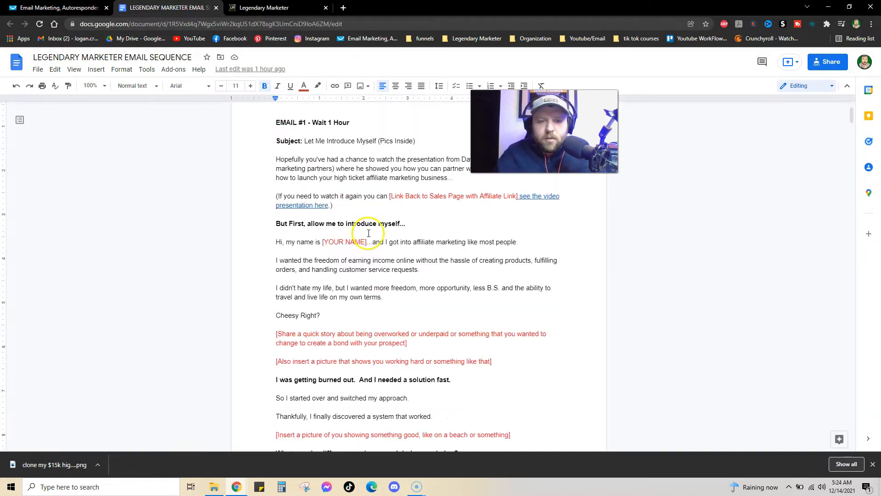
scroll(390, 215, up, 6)
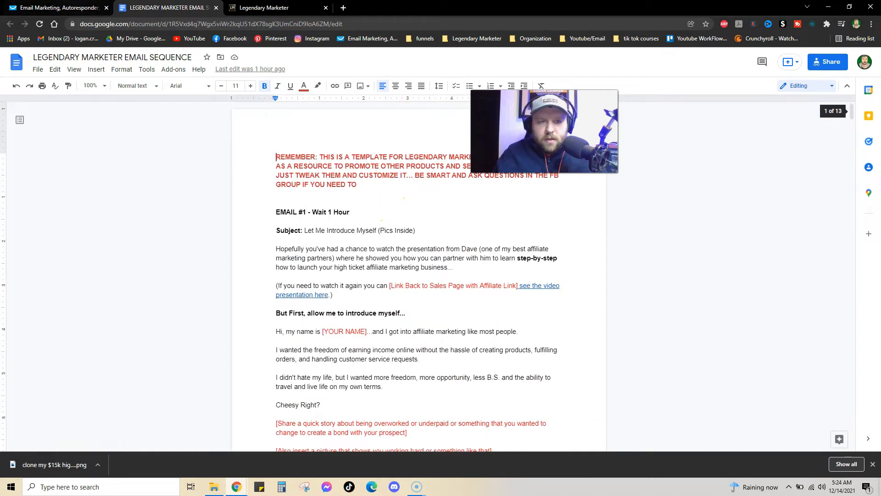
Return to GetResponse and name the untitled autoresponder "email 1"
click(59, 7)
key(BackSpace)
key(BackSpace)
key(BackSpace)
key(BackSpace)
key(BackSpace)
key(BackSpace)
key(BackSpace)
key(BackSpace)
key(BackSpace)
key(BackSpace)
key(BackSpace)
key(BackSpace)
key(BackSpace)
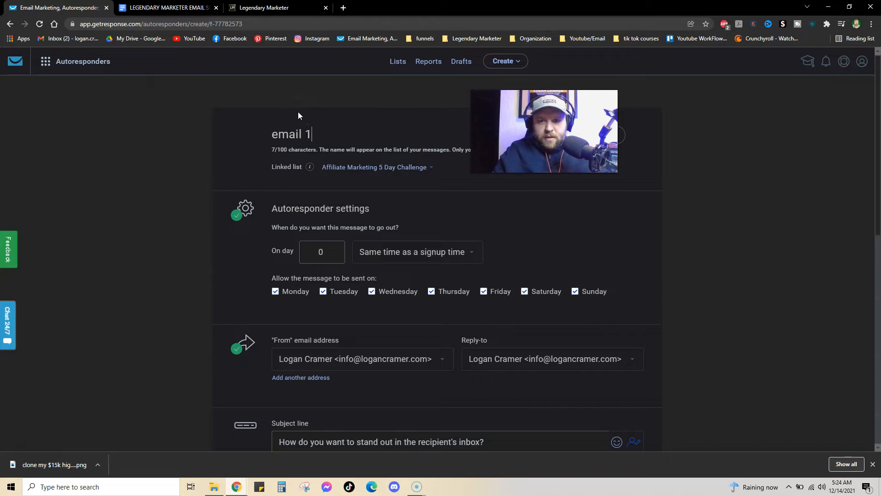
click(447, 180)
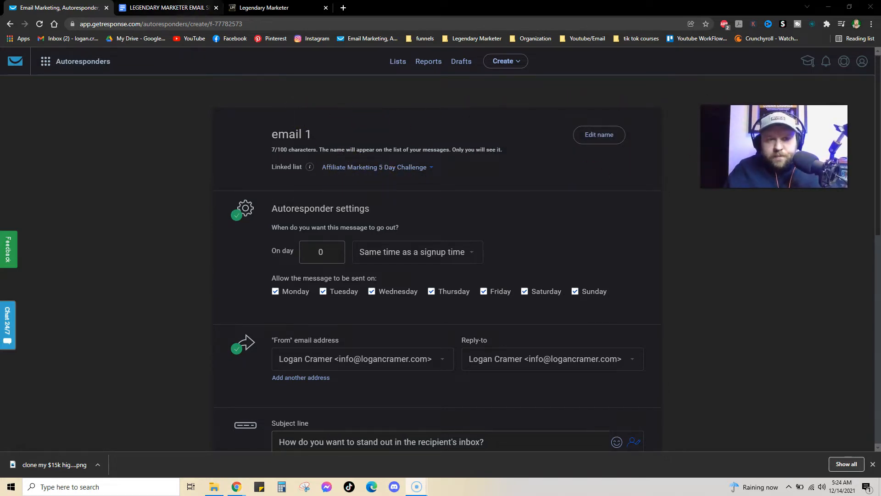
Check the first email's wait time in the Google Docs sequence and view the send-time options for the autoresponder in GetResponse
click(170, 8)
scroll(327, 224, down, 1)
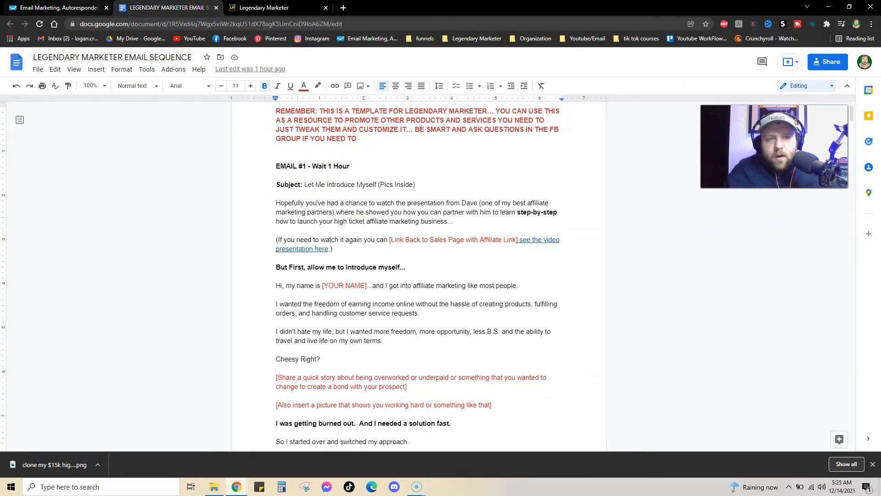
click(59, 8)
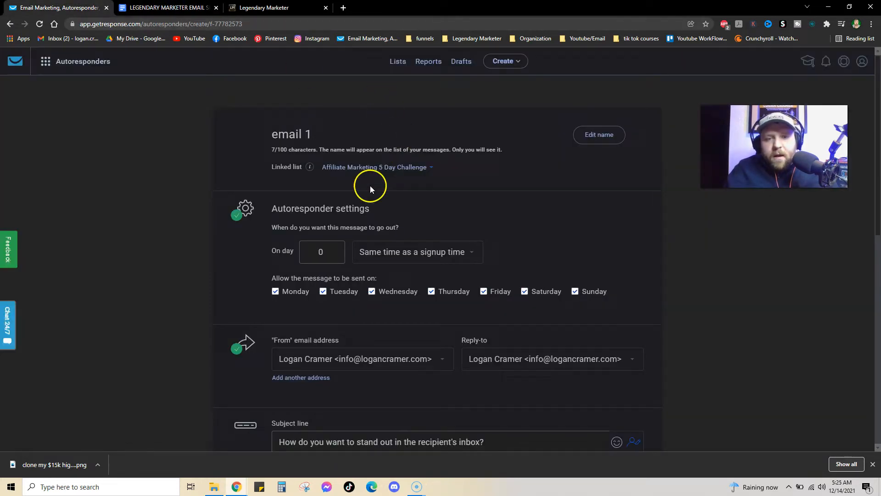
click(425, 257)
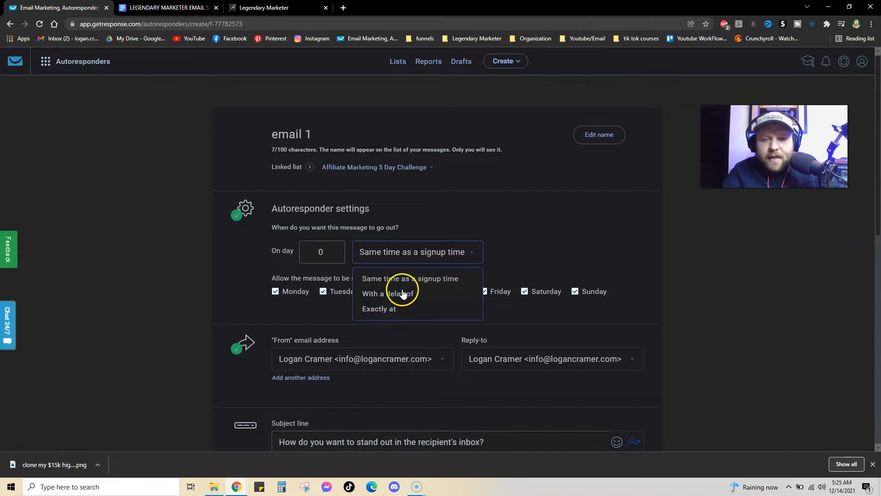
click(431, 248)
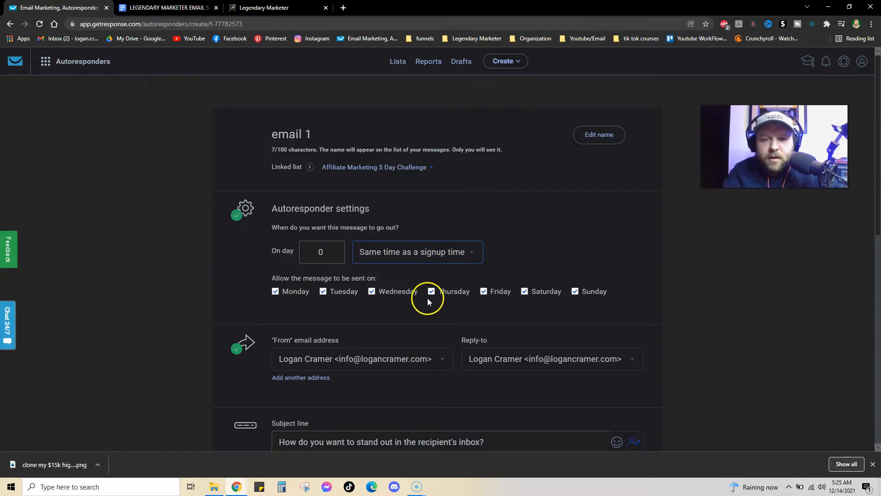
In the Google Docs sequence, remove "(Pics Inside)" from email #1's subject and copy "Let Me Introduce Myself"
click(193, 8)
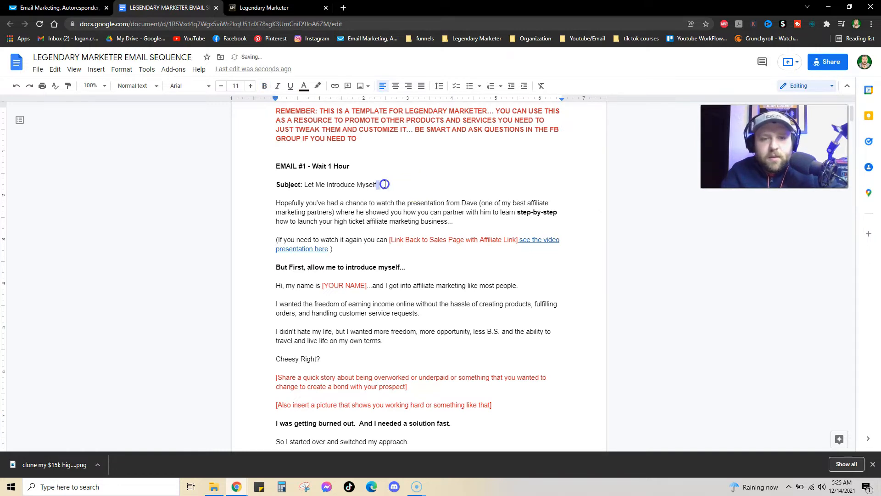
drag(384, 184, 319, 184)
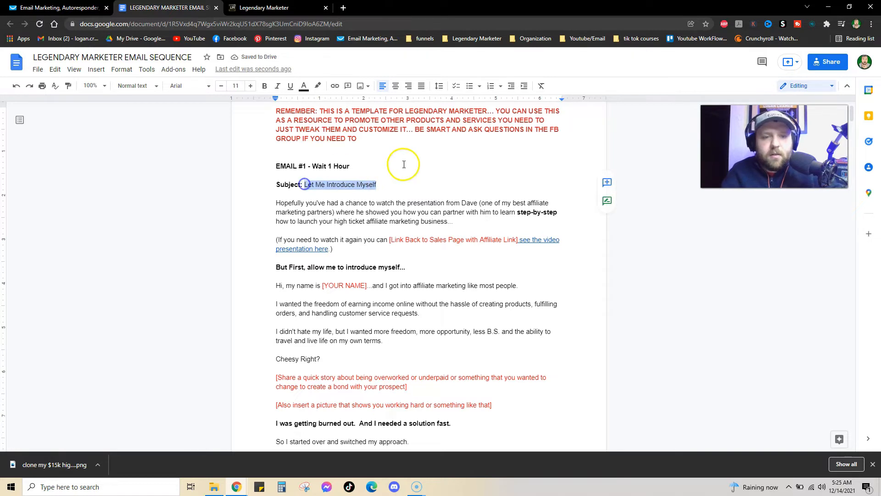
click(264, 7)
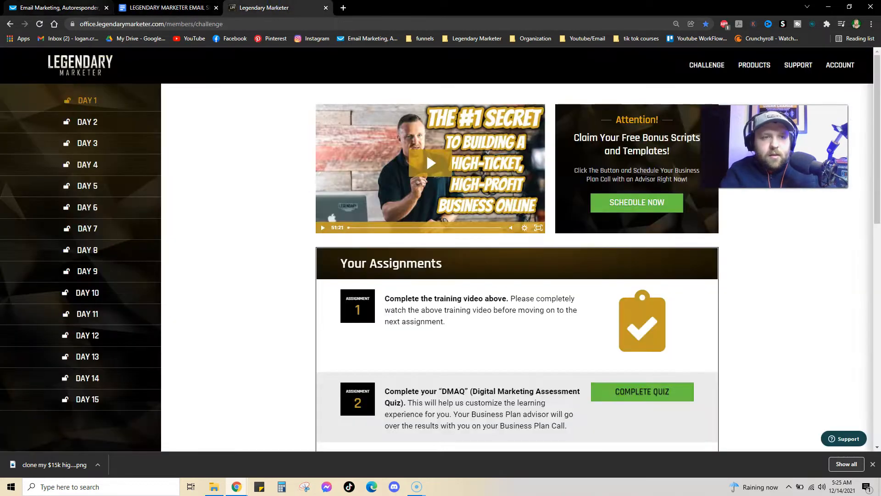
Enter the copied subject as the autoresponder's subject line in GetResponse, in lowercase as "let me introduce myself"
click(60, 7)
scroll(402, 266, down, 4)
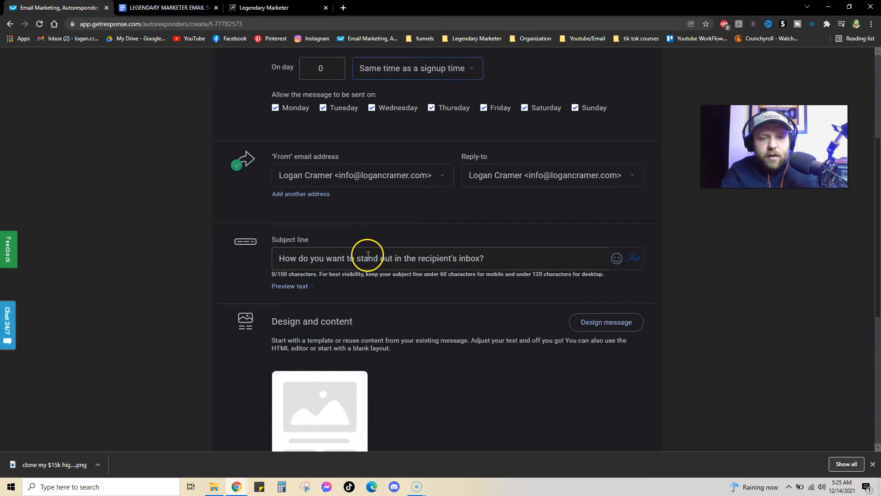
click(307, 256)
text(Let Me Introduce Myself)
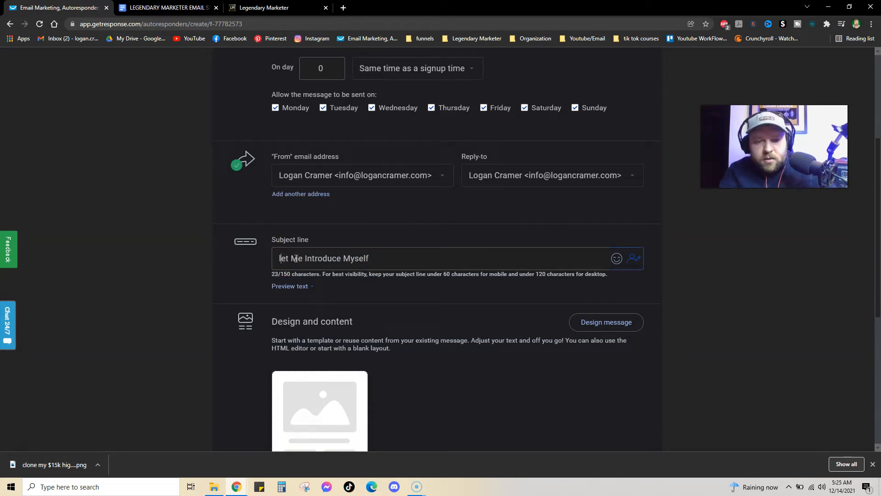
text(m)
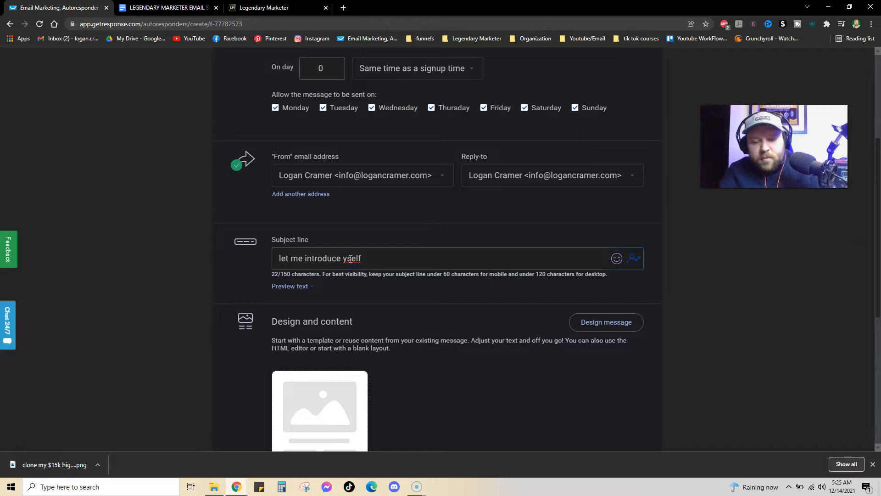
scroll(339, 273, up, 3)
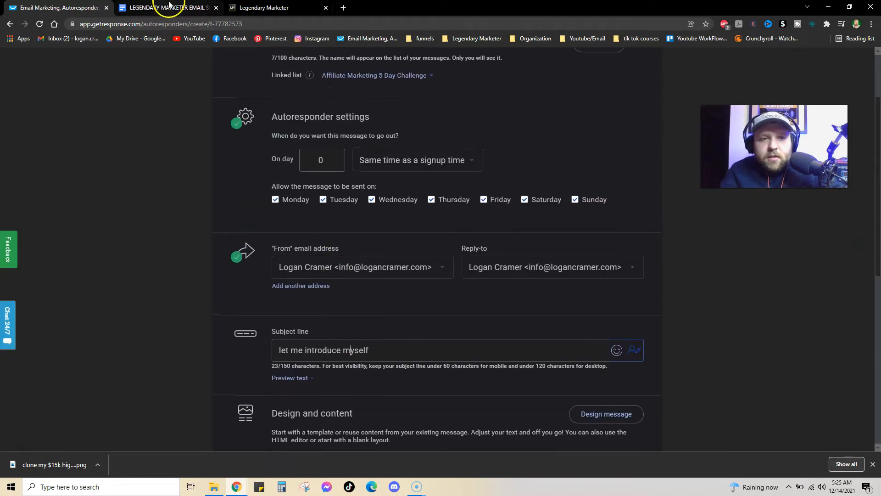
Copy email #1's full body from the Google Docs sequence, from "Hopefully you've had" through the sign-off, and return to the GetResponse autoresponder
click(167, 8)
scroll(310, 168, down, 1)
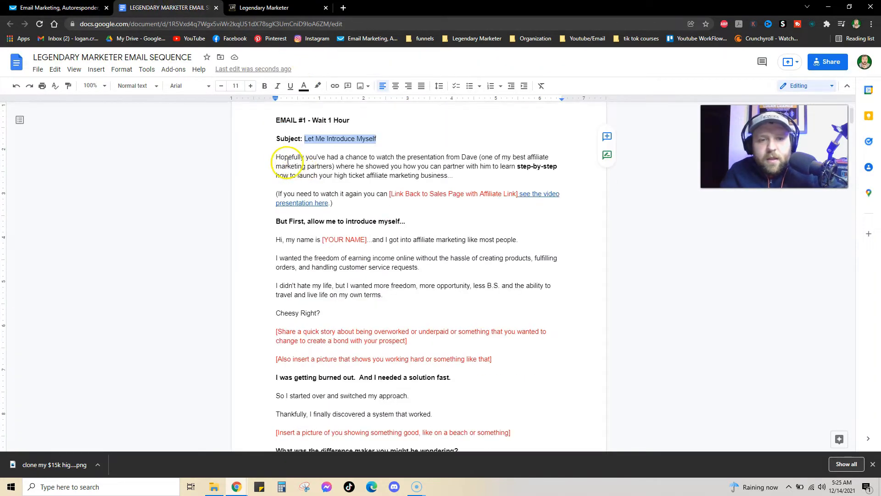
scroll(413, 285, down, 15)
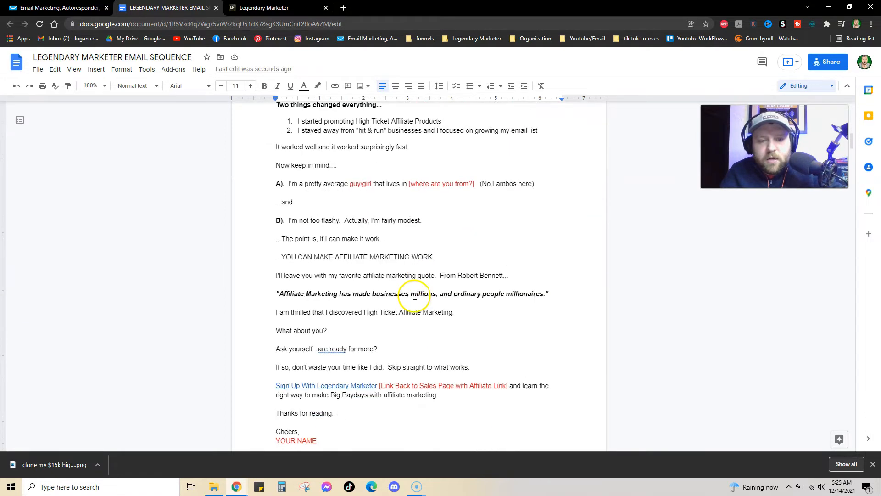
scroll(404, 298, down, 2)
scroll(385, 296, up, 17)
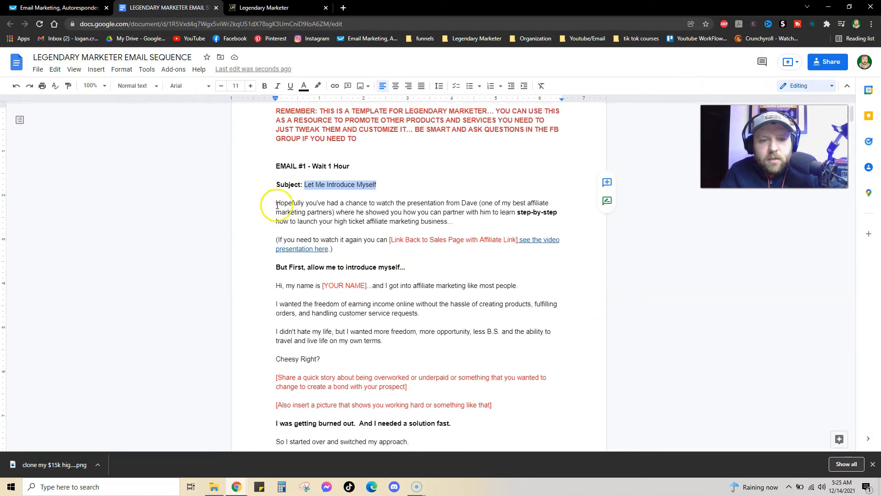
drag(276, 200, 331, 257)
scroll(428, 257, down, 8)
scroll(436, 243, down, 7)
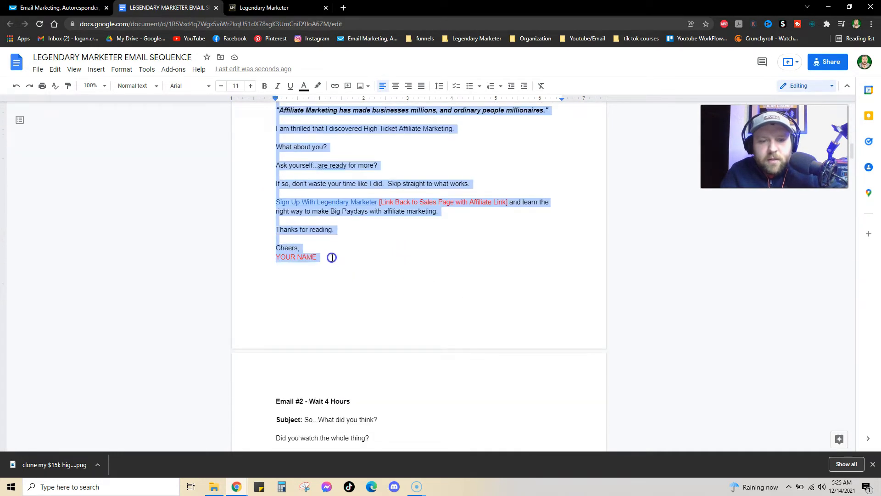
right_click(328, 202)
click(300, 278)
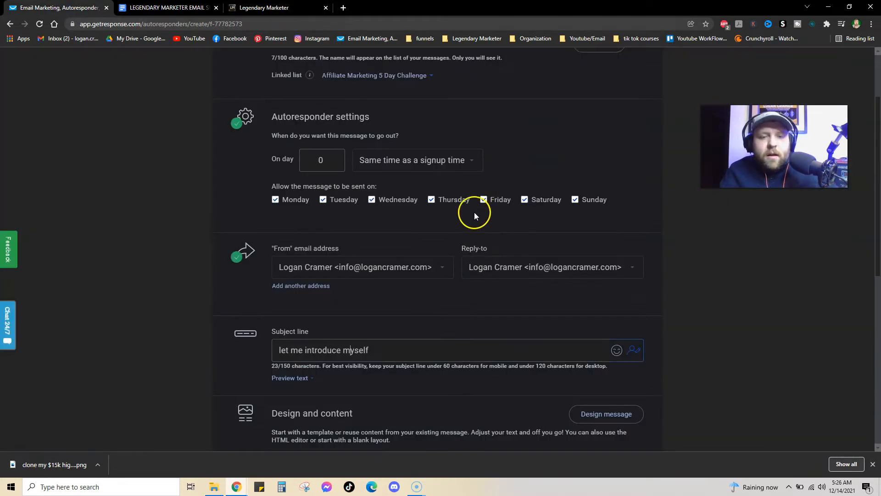
scroll(475, 209, down, 3)
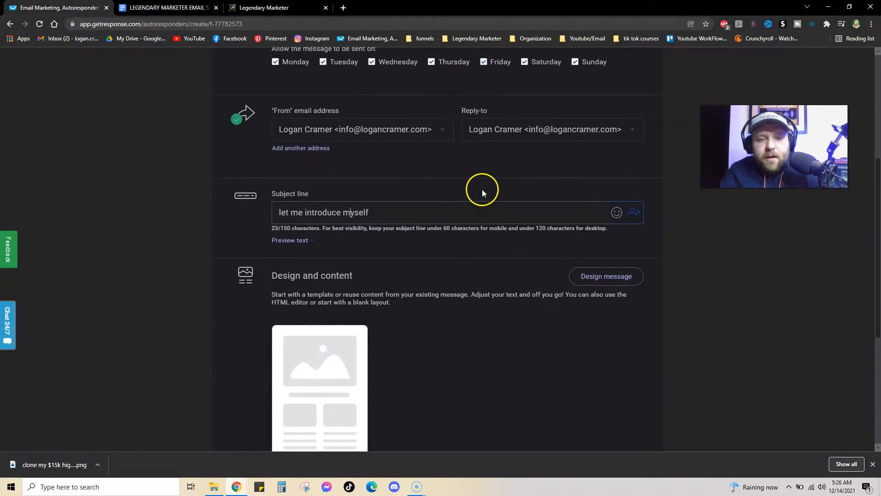
Open the message design options for the autoresponder, look over the predesigned templates, and start from a blank template
scroll(482, 190, down, 1)
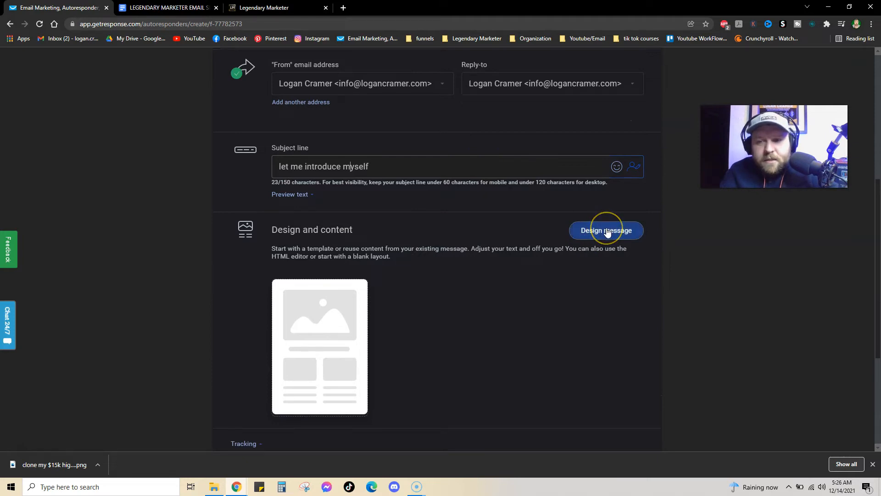
click(607, 231)
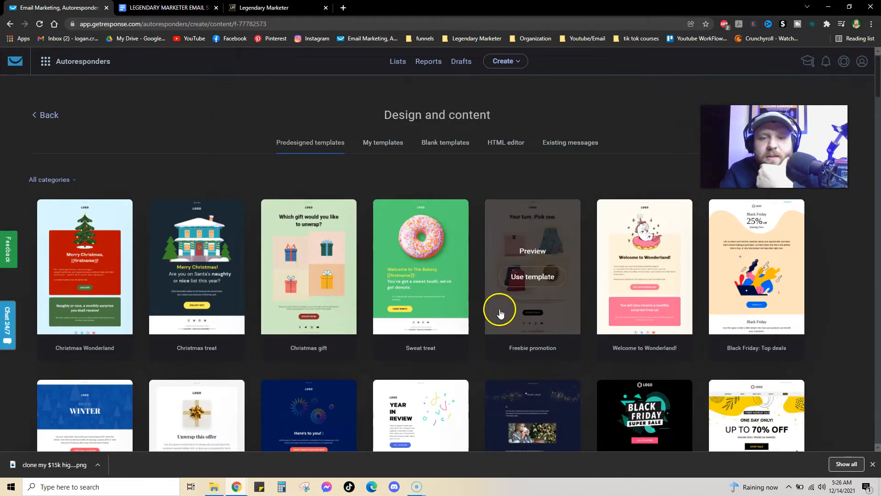
scroll(363, 288, down, 5)
scroll(362, 288, up, 3)
mouse_move(502, 303)
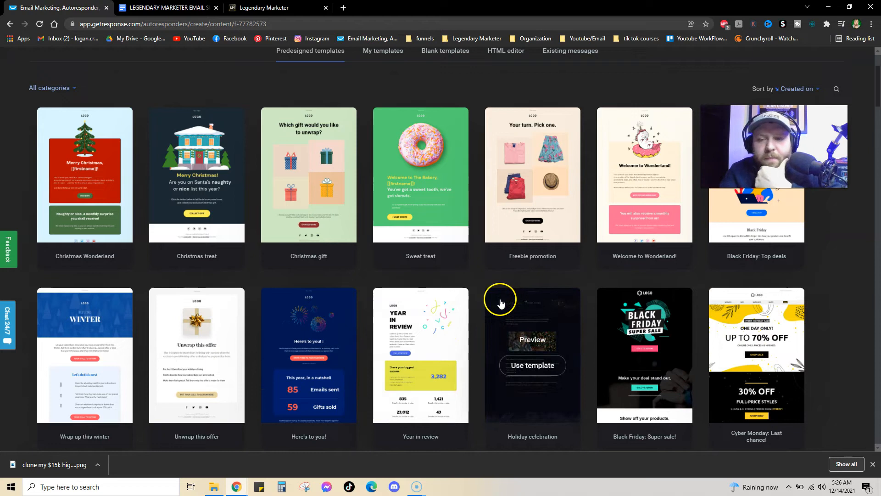
scroll(569, 312, up, 2)
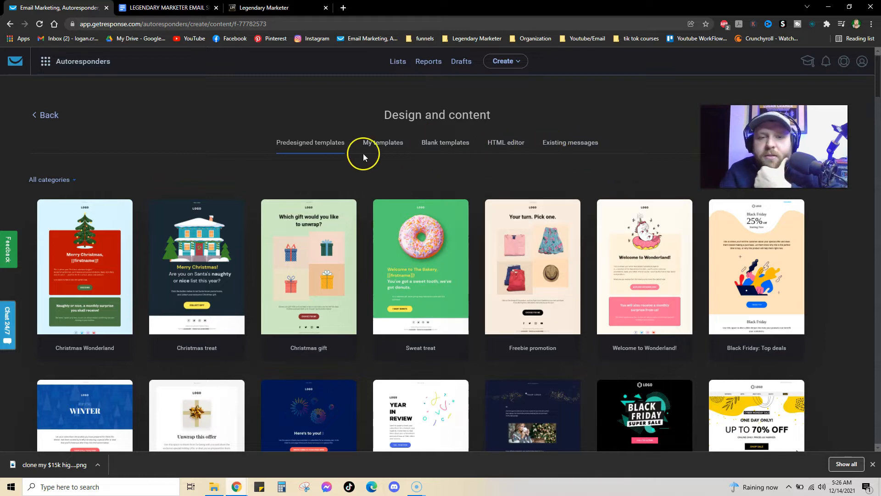
click(440, 150)
click(426, 277)
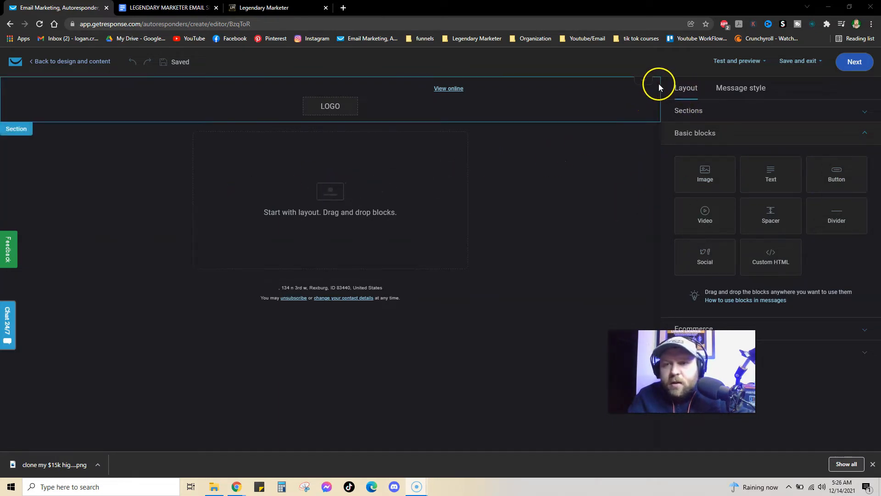
Add a text block to the empty layout area below the logo
click(365, 189)
click(699, 99)
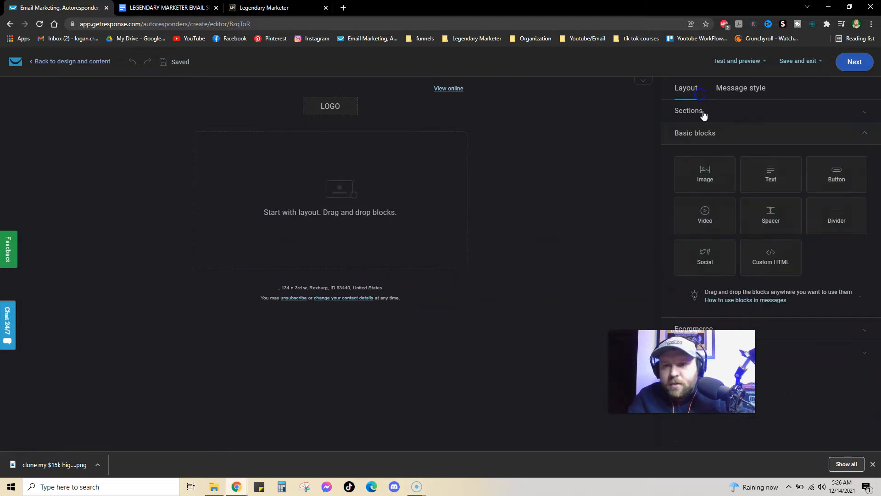
drag(756, 177, 346, 194)
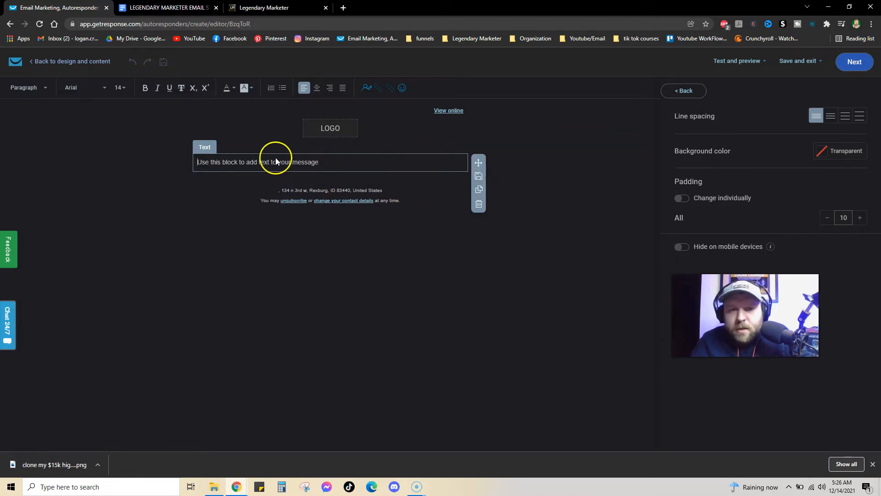
click(189, 9)
scroll(378, 244, up, 15)
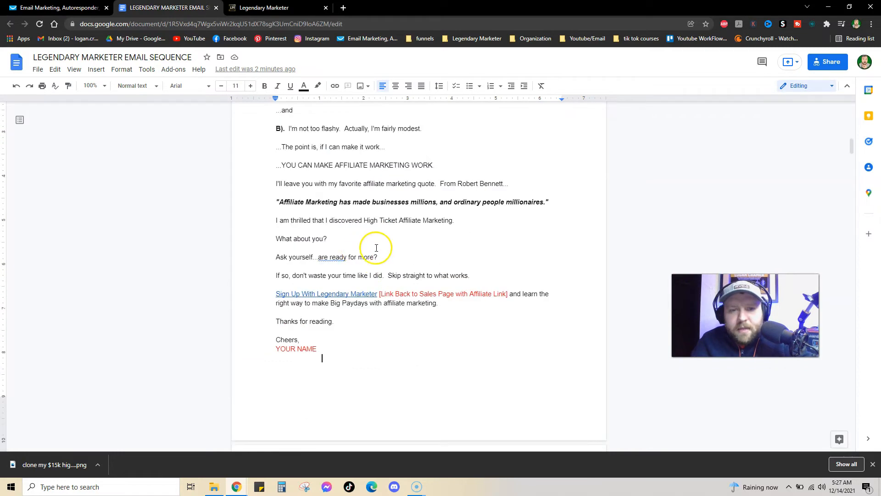
scroll(377, 250, down, 2)
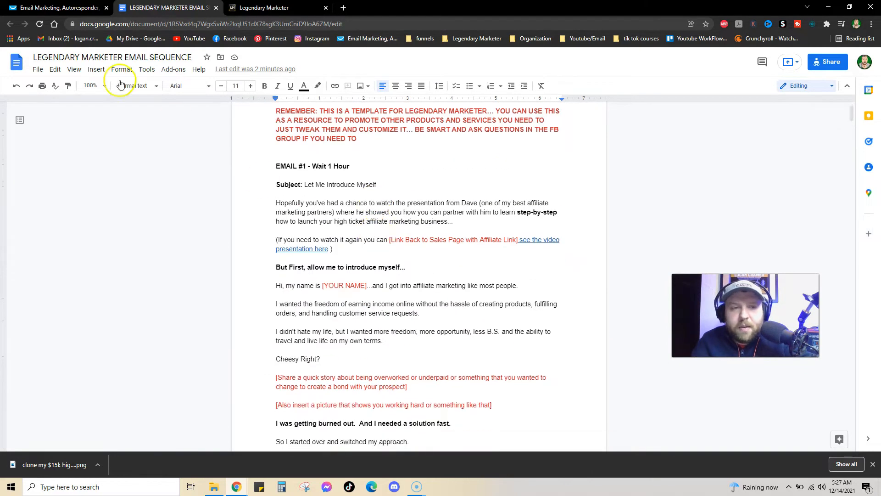
click(58, 8)
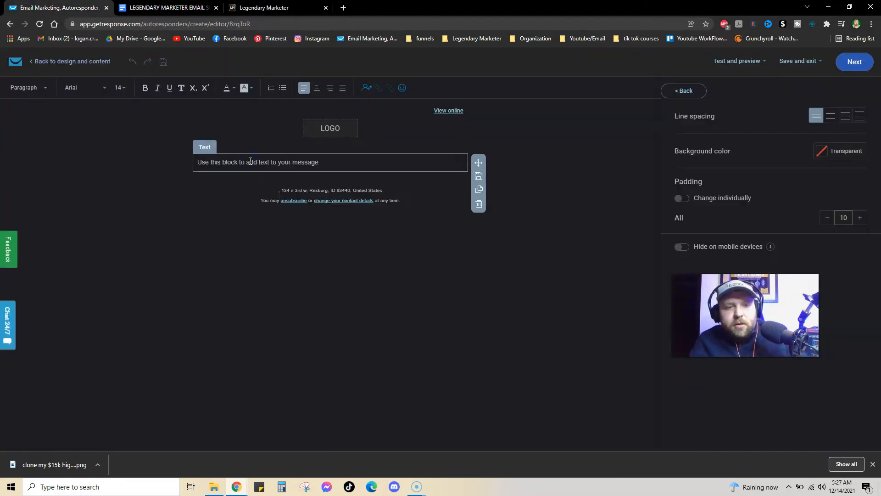
key(ctrl+v)
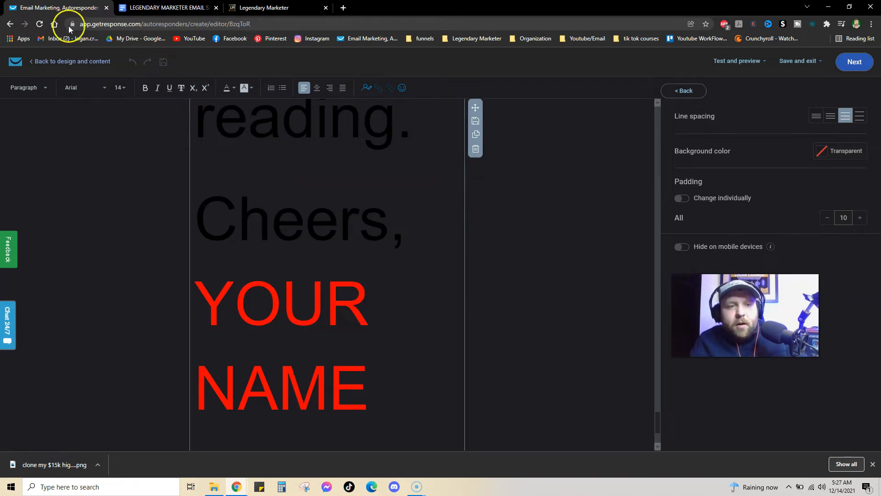
key(ctrl+a)
key(Delete)
In the Google Docs sequence, copy email #1's body from "Hopefully you've had" through the "YOUR NAME" sign-off
click(196, 11)
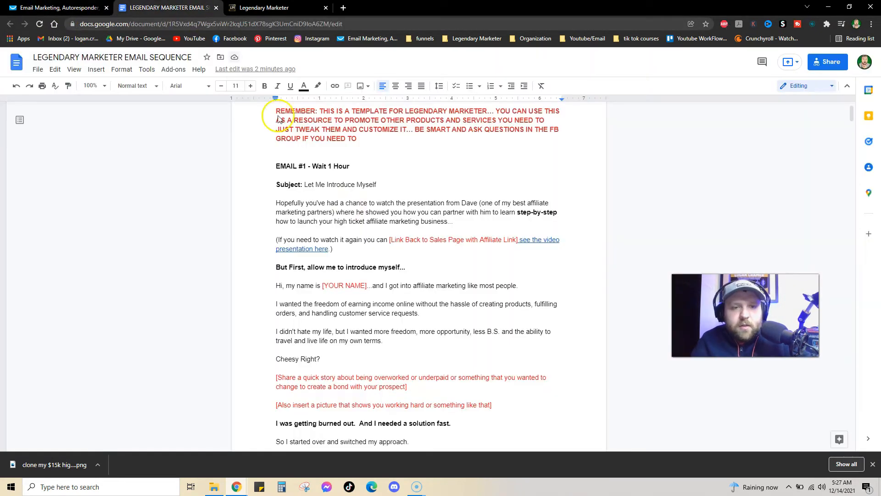
scroll(358, 227, up, 2)
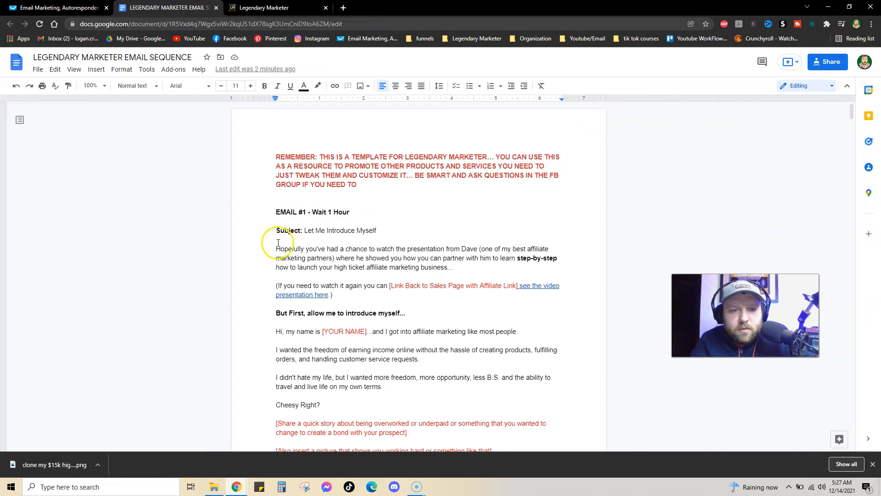
drag(276, 248, 432, 311)
scroll(429, 309, down, 20)
right_click(296, 193)
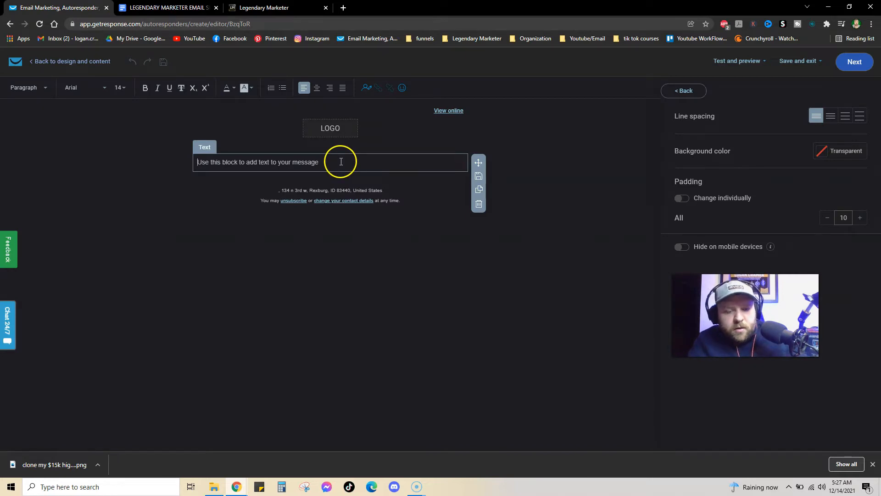
Paste email #1's body into the message's text block and set all its text to font size 14
key(ctrl+v)
key(ctrl+a)
click(121, 88)
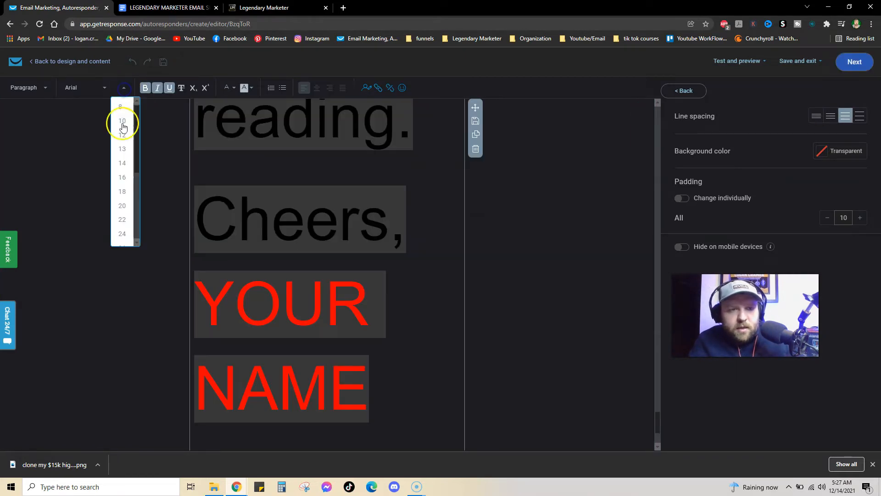
click(123, 163)
scroll(381, 240, up, 1)
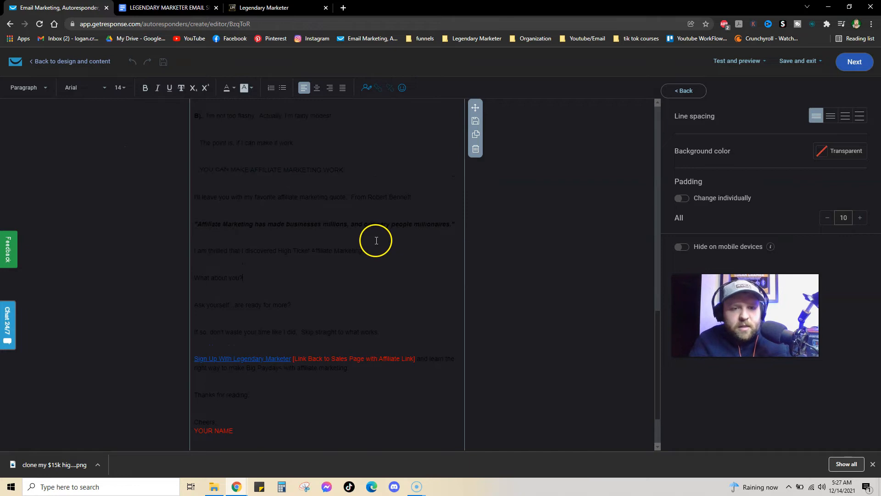
key(ctrl+a)
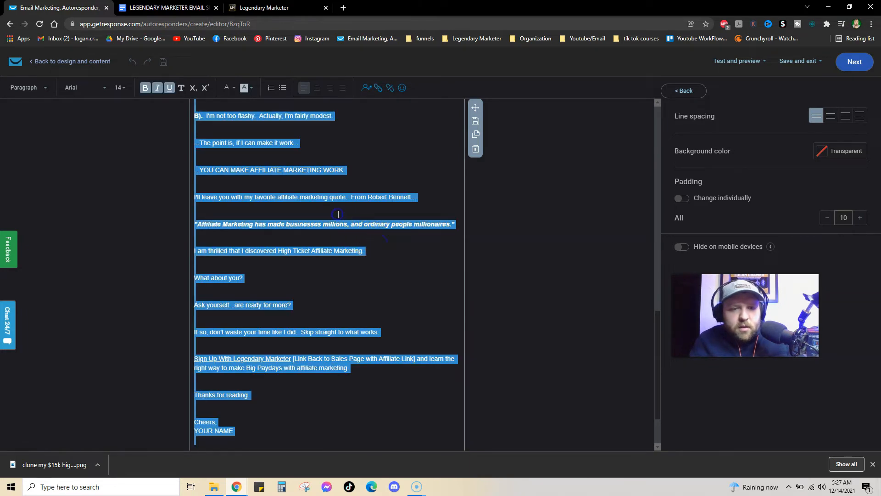
Switch the Night Eye extension to Normal mode for GetResponse and paste email #1's body into the text block
click(813, 23)
click(790, 104)
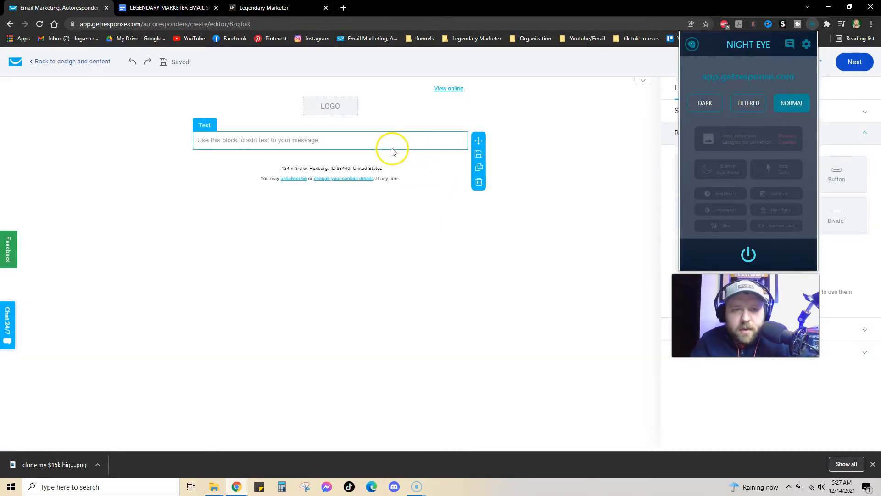
click(390, 138)
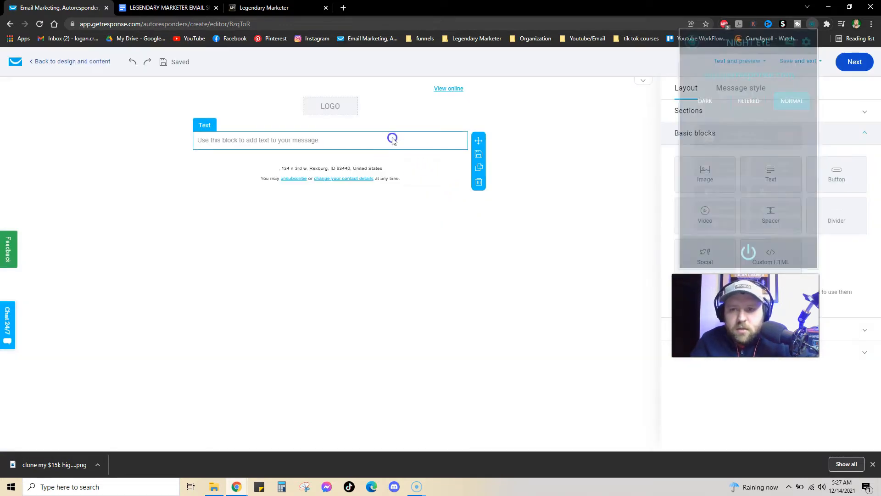
key(ctrl+v)
Set the font size of the entire pasted email text to 14
key(ctrl+a)
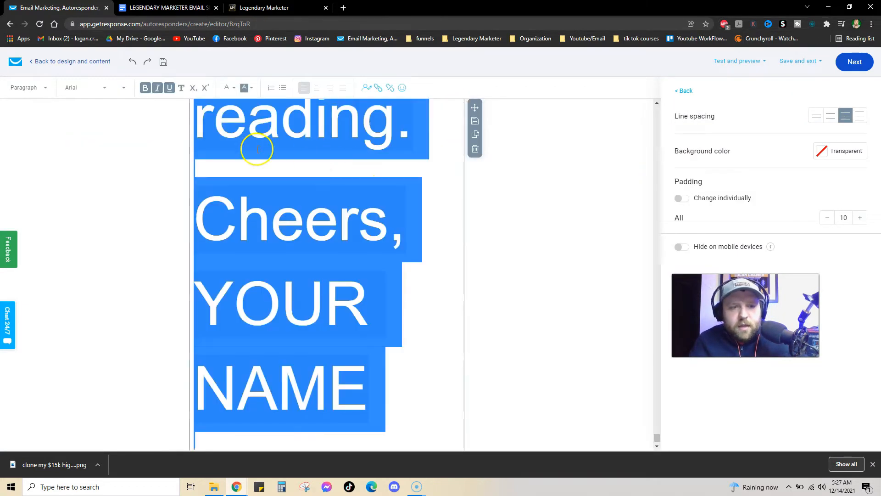
click(123, 92)
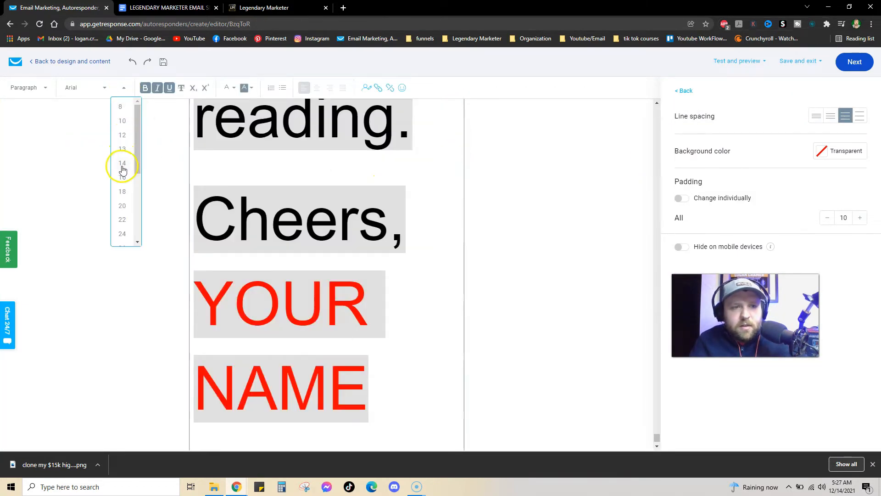
click(122, 167)
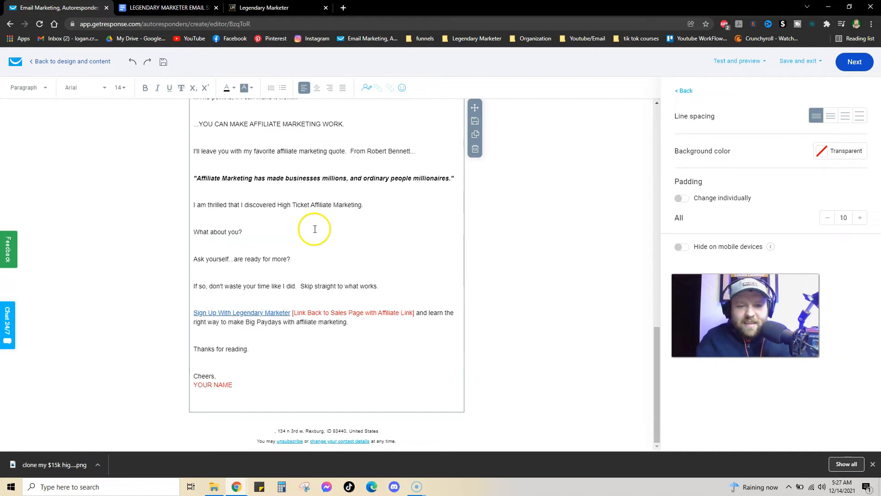
scroll(312, 230, up, 20)
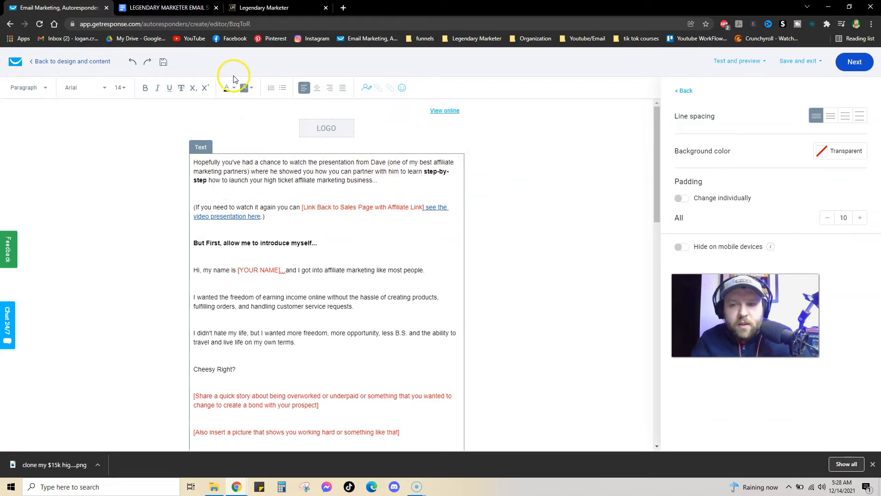
Review email #1's opening and placeholders in the Google Docs sequence, then return to the GetResponse message editor
click(181, 7)
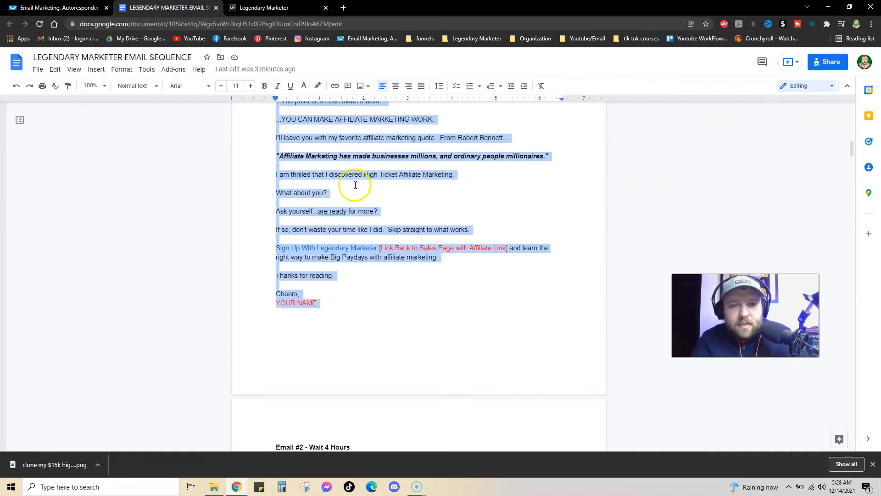
scroll(355, 183, up, 4)
click(425, 204)
scroll(420, 204, up, 7)
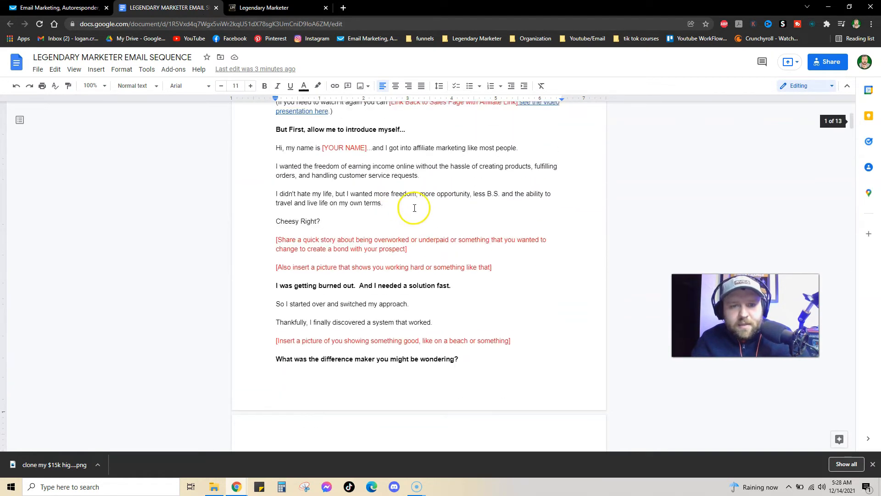
scroll(393, 197, up, 1)
click(59, 8)
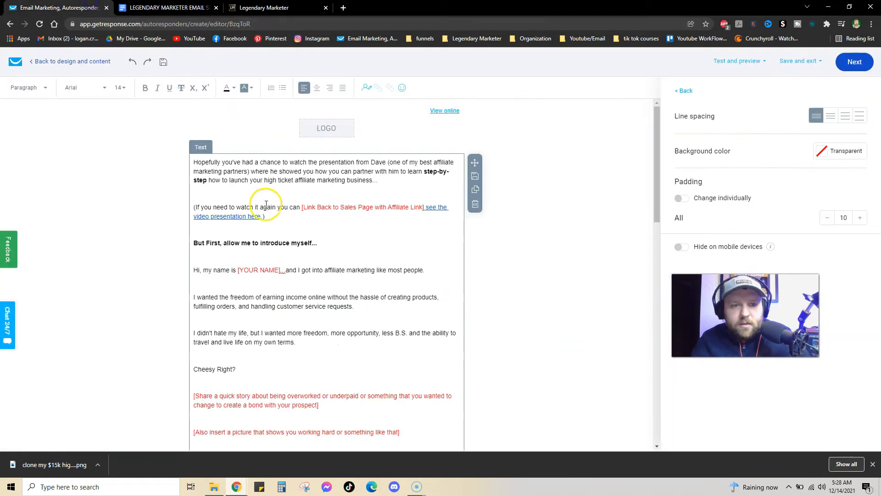
Replace the "[YOUR NAME]" placeholder after "Hi, my name is" with the sender's full name
click(281, 270)
key(BackSpace)
key(BackSpace)
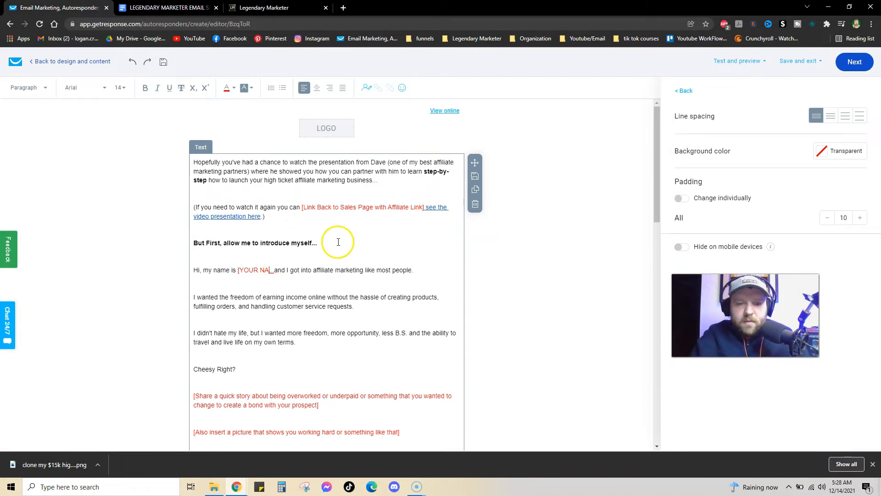
key(BackSpace)
key(BackSpace)
key(BackSpace)
key(BackSpace)
key(BackSpace)
key(BackSpace)
key(BackSpace)
key(BackSpace)
key(BackSpace)
text(Logan Cramer)
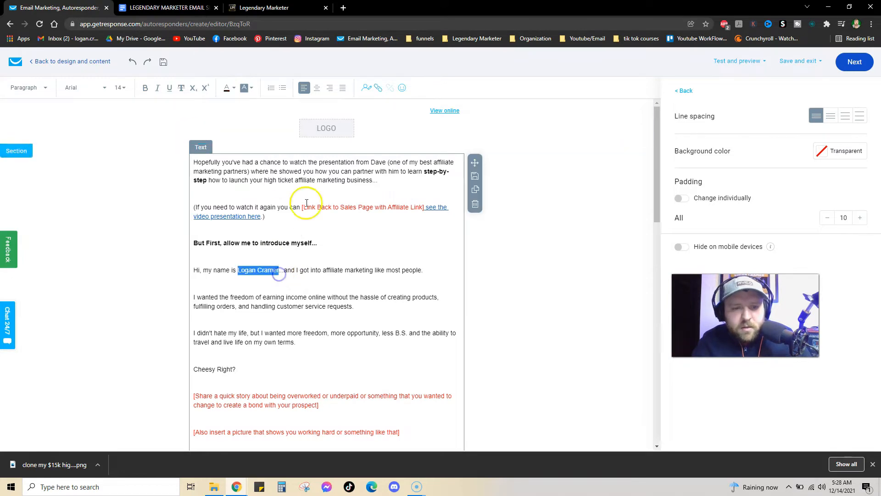
click(339, 222)
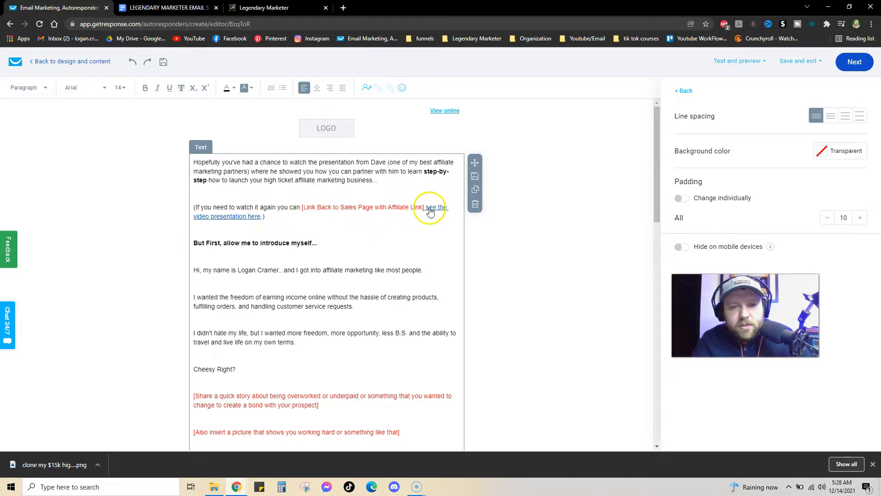
Delete the "[Link Back to Sales Page with Affiliate Link]" placeholder before "see the video presentation here"
drag(400, 208, 357, 209)
key(BackSpace)
key(BackSpace)
key(BackSpace)
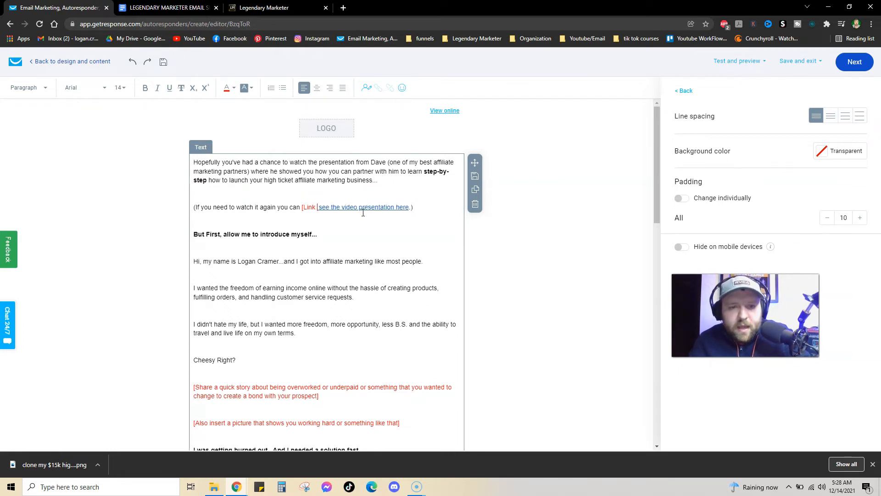
key(BackSpace)
key(BackSpace)
key(BackSpace)
key(BackSpace)
key(BackSpace)
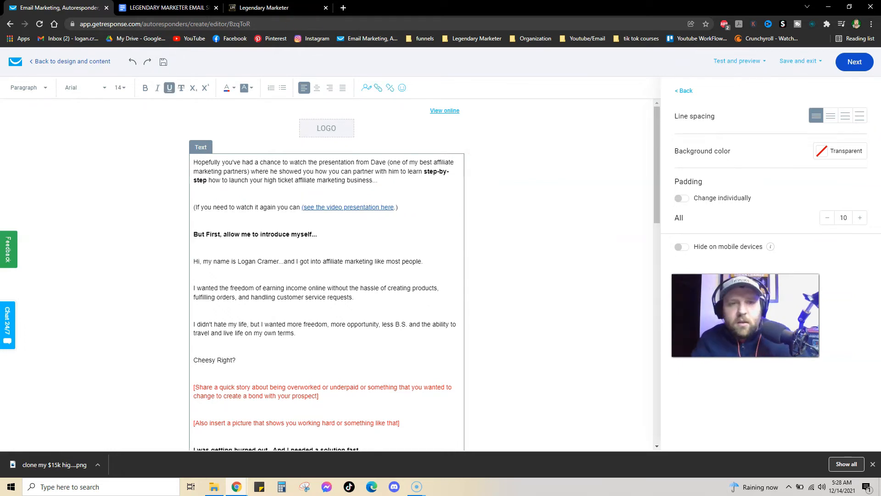
Switch to Legendary Marketer and open the affiliate links for the Business Challenge Light Theme (Best Converting) funnel
click(252, 8)
mouse_move(832, 74)
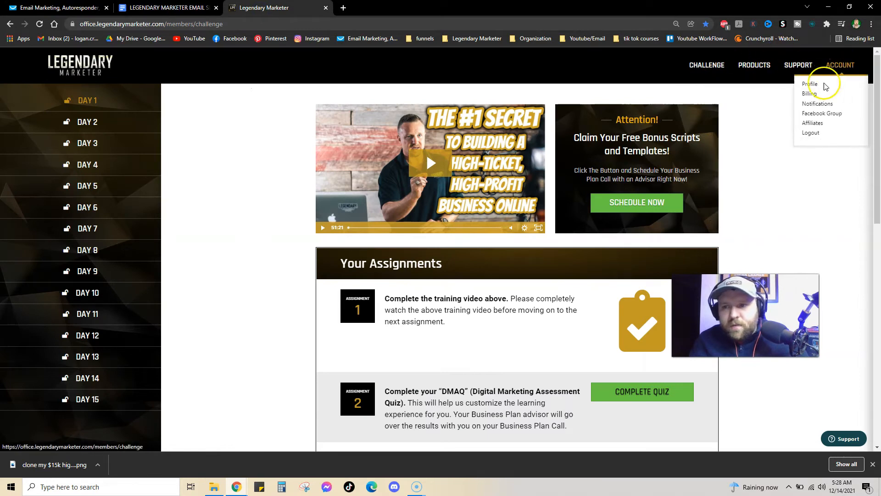
click(813, 122)
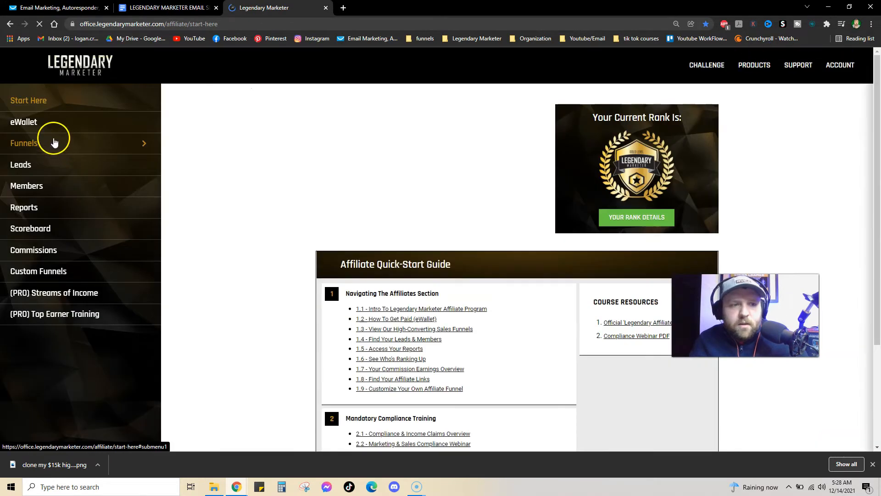
click(53, 140)
scroll(70, 150, down, 1)
click(69, 125)
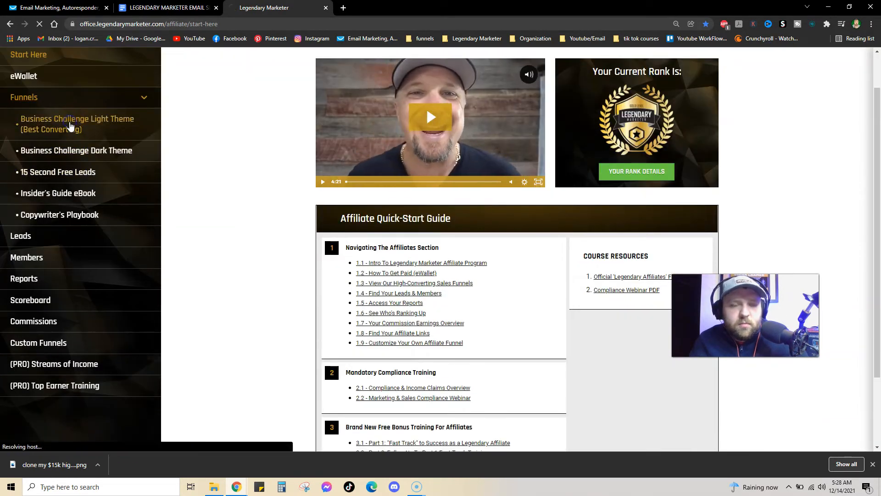
scroll(441, 197, down, 2)
click(401, 161)
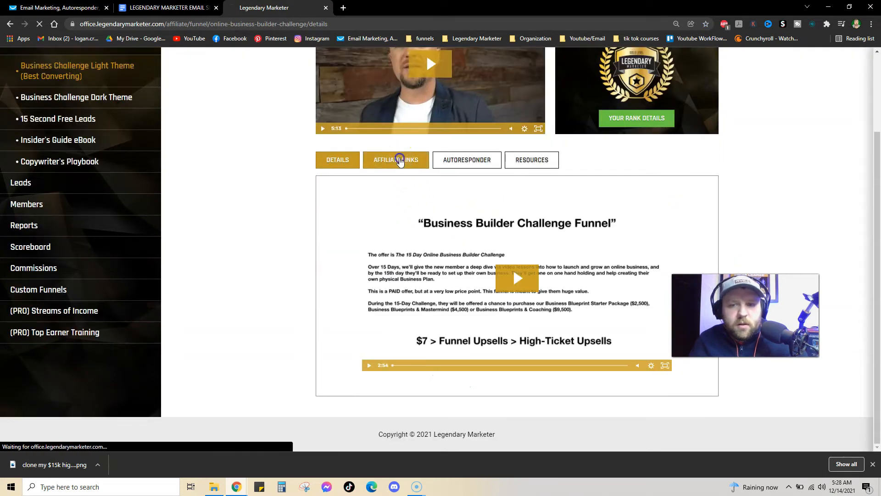
Copy the affiliate link of the funnel's Sales Page and return to the GetResponse message editor
scroll(449, 193, down, 5)
scroll(449, 193, down, 10)
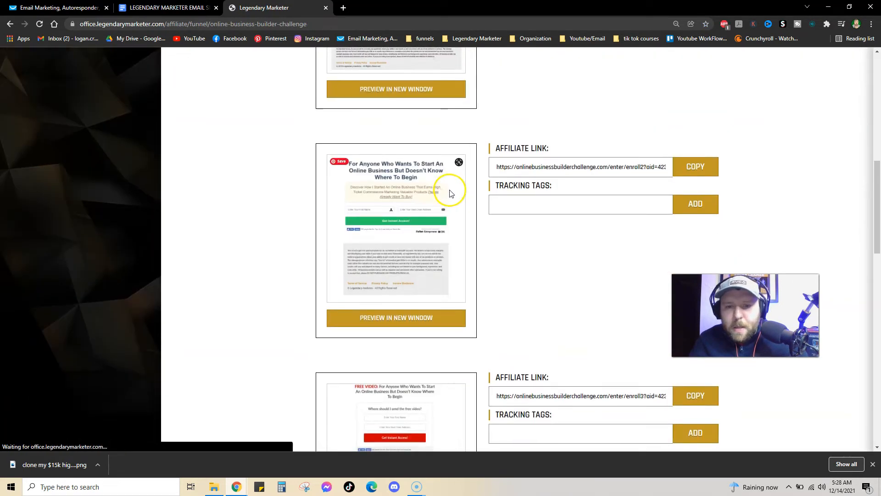
click(688, 219)
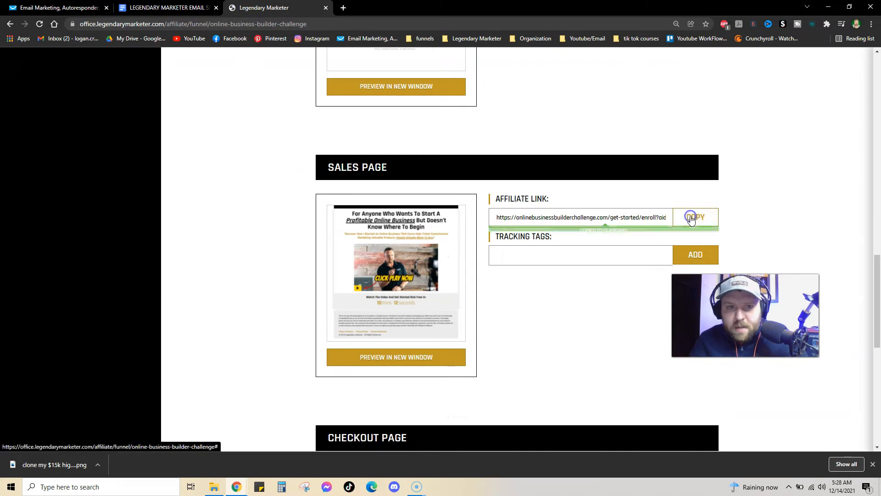
key(ctrl+1)
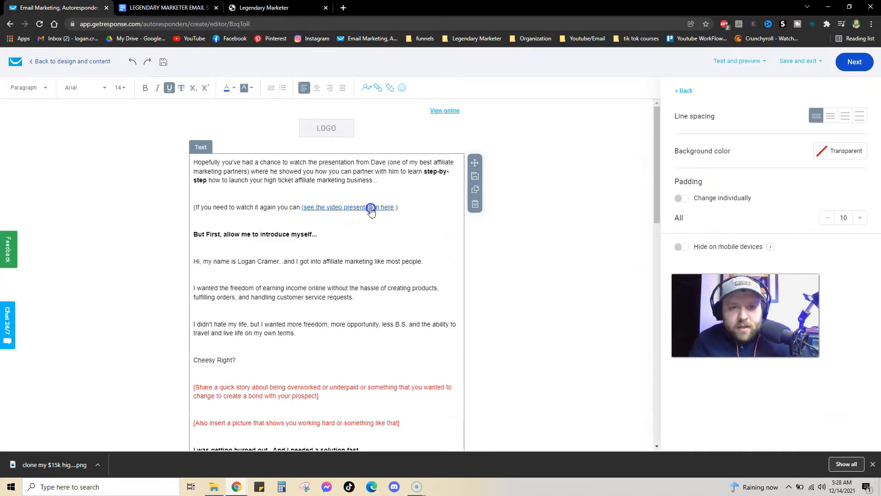
Link the text "(see the video presentation here.)" to the web address of the copied Sales Page affiliate link
click(401, 208)
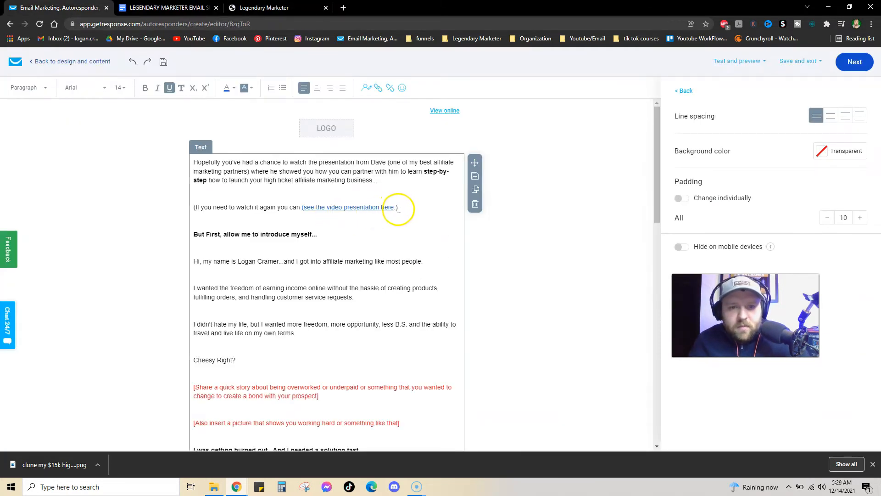
drag(398, 208, 302, 207)
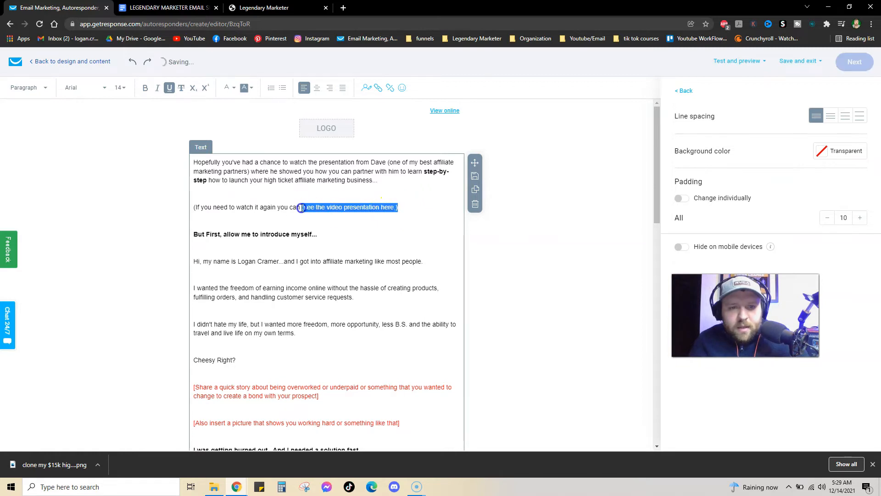
click(391, 89)
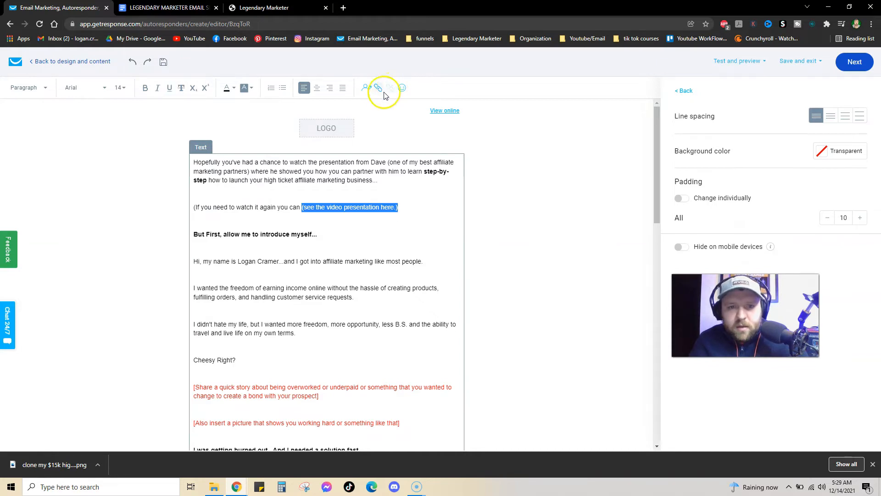
click(377, 88)
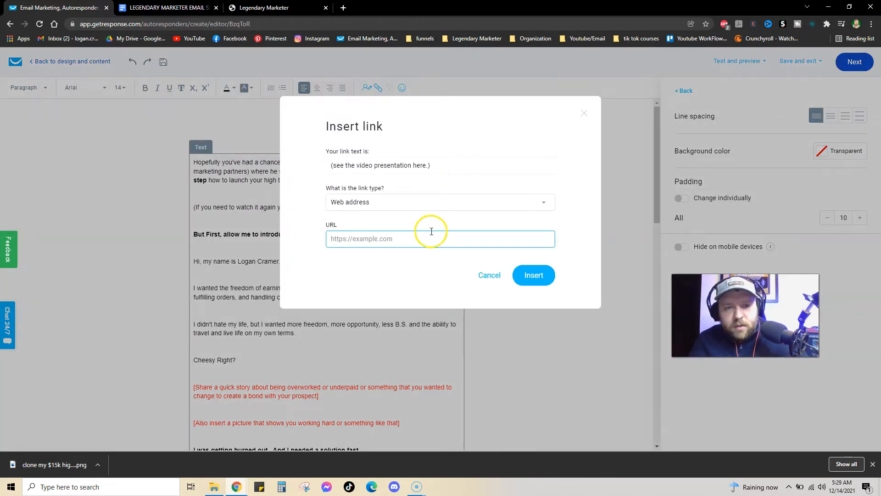
key(ctrl+v)
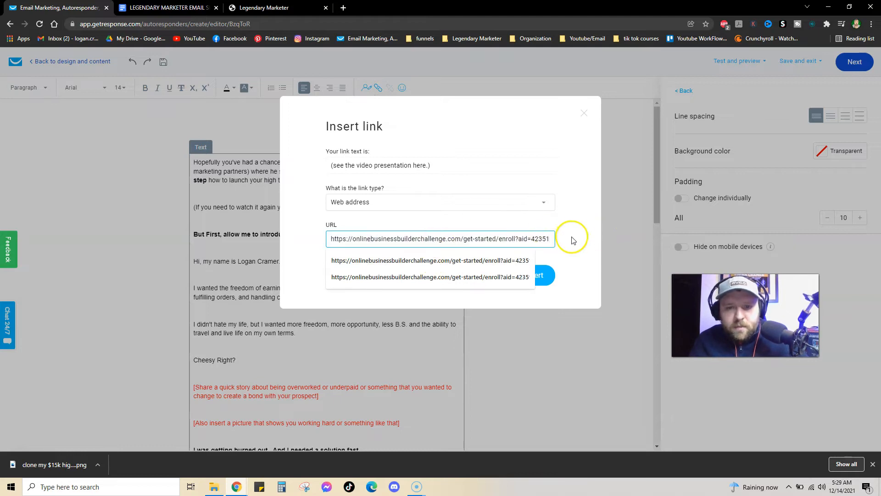
click(548, 277)
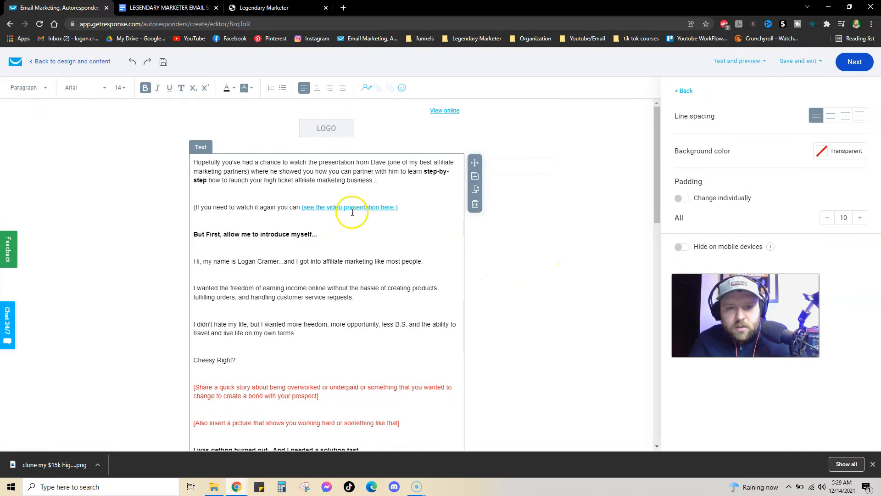
Replace the "[Share a quick story...]" placeholder with "I used to be a manager.. I felt overworked, underappreciated, and more importantly.. underpaid."
scroll(363, 220, down, 2)
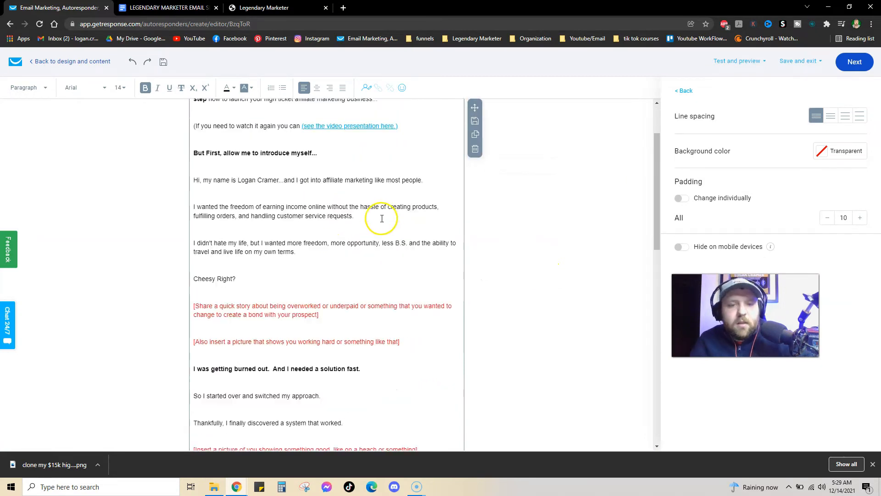
scroll(216, 204, down, 2)
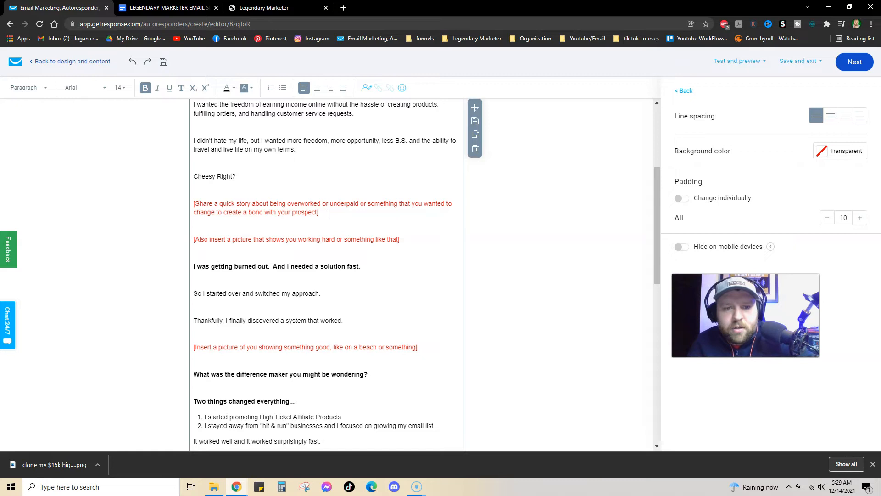
drag(328, 214, 196, 202)
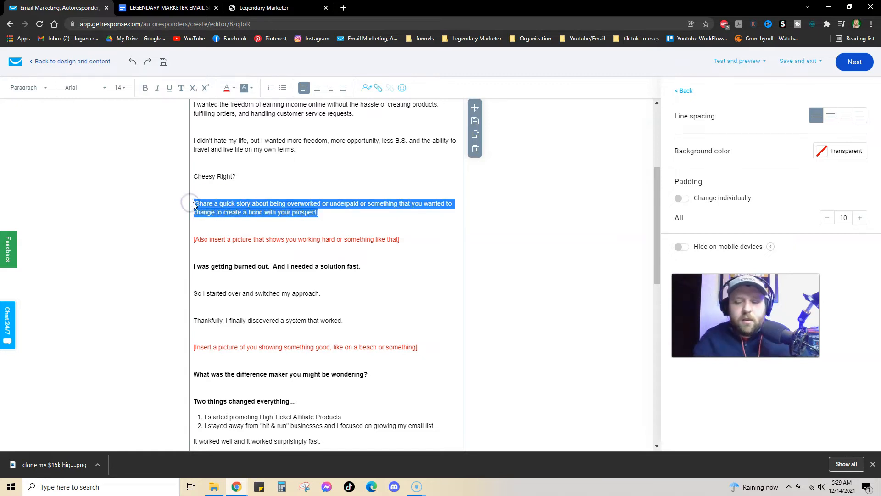
key(BackSpace)
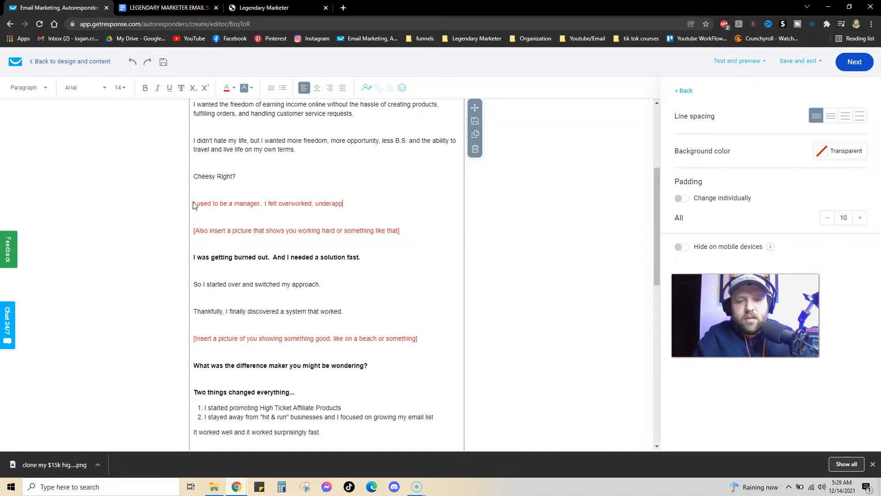
text(ted, and more importantly.. underpaid.)
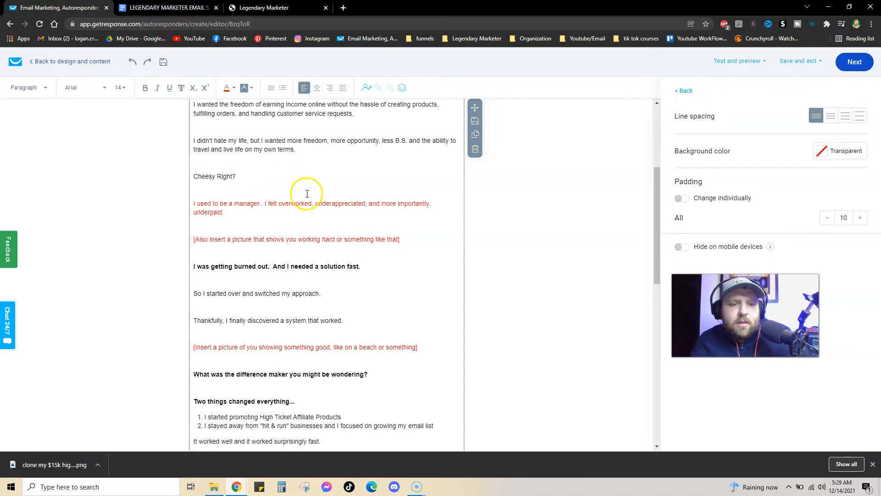
Change the text color of the "I used to be a manager.." paragraph from red to black
drag(278, 214, 188, 205)
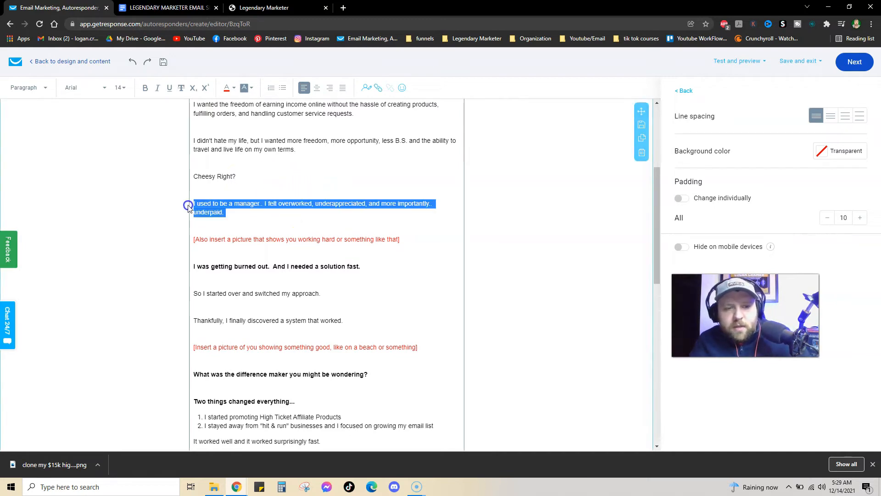
click(230, 88)
click(135, 170)
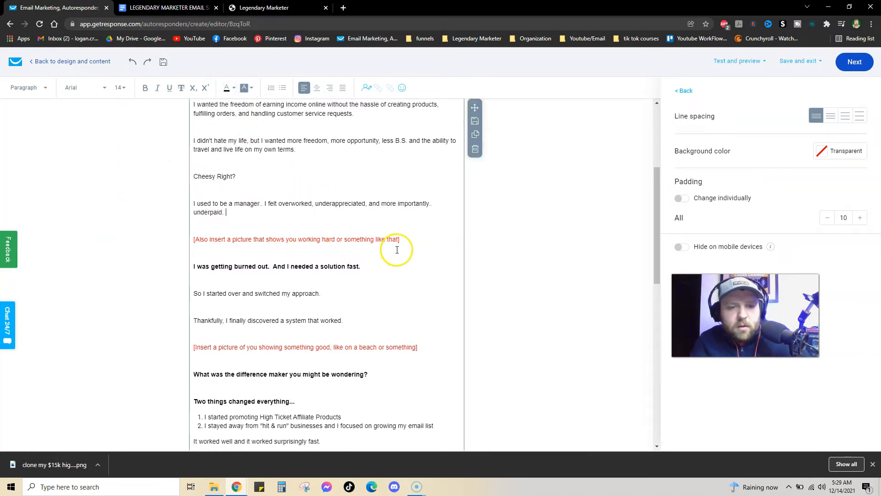
Delete the "[Also insert a picture that shows you working hard or something like that]" placeholder from the email and from the Google Docs sequence
drag(401, 240, 193, 239)
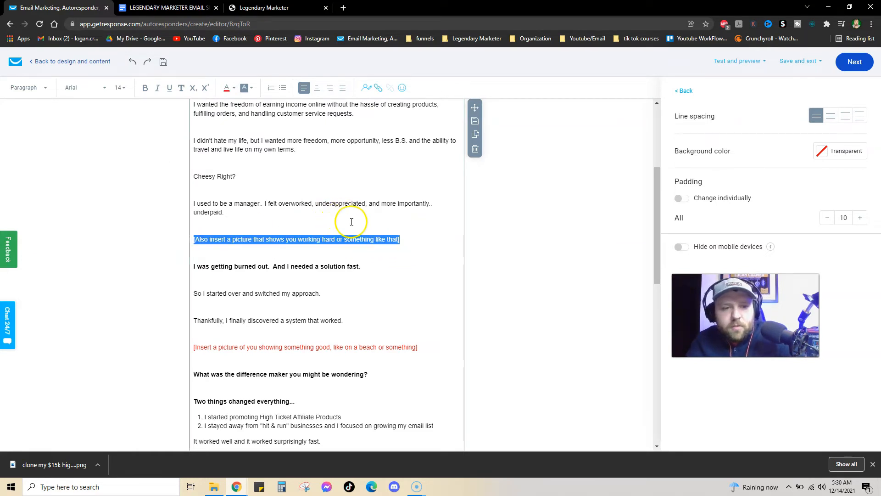
key(BackSpace)
click(684, 90)
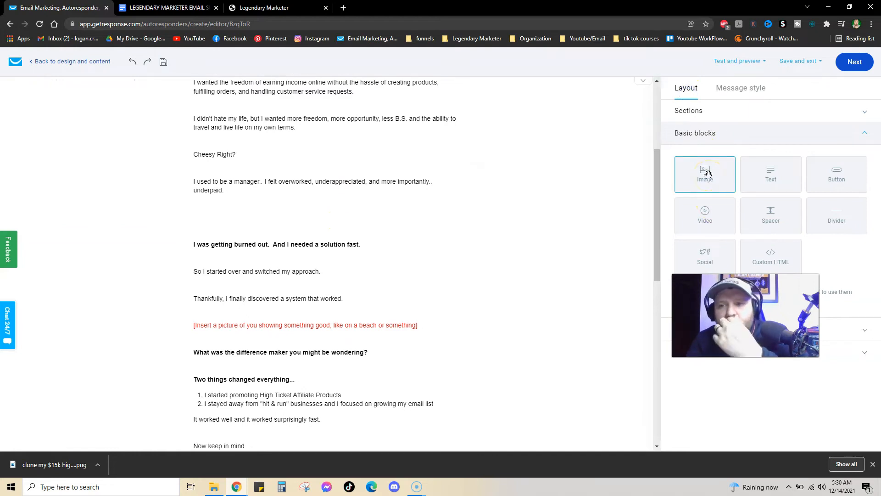
click(232, 199)
click(249, 213)
key(ctrl+Tab)
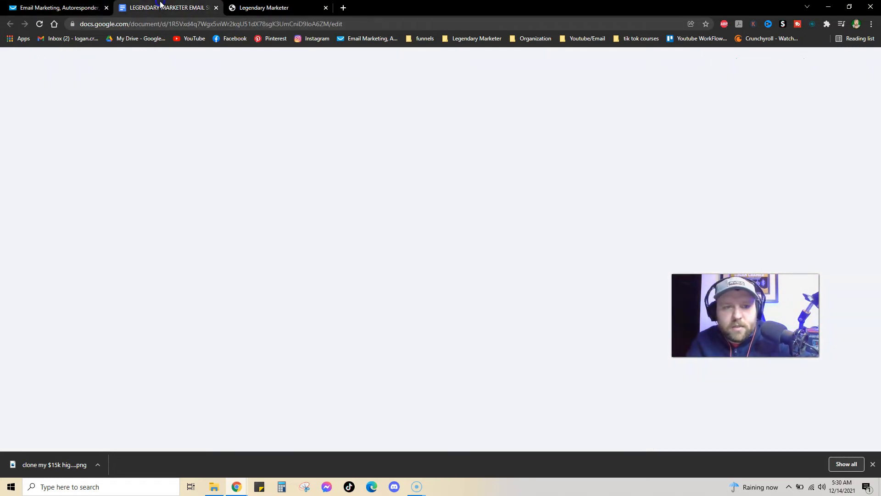
scroll(399, 242, down, 1)
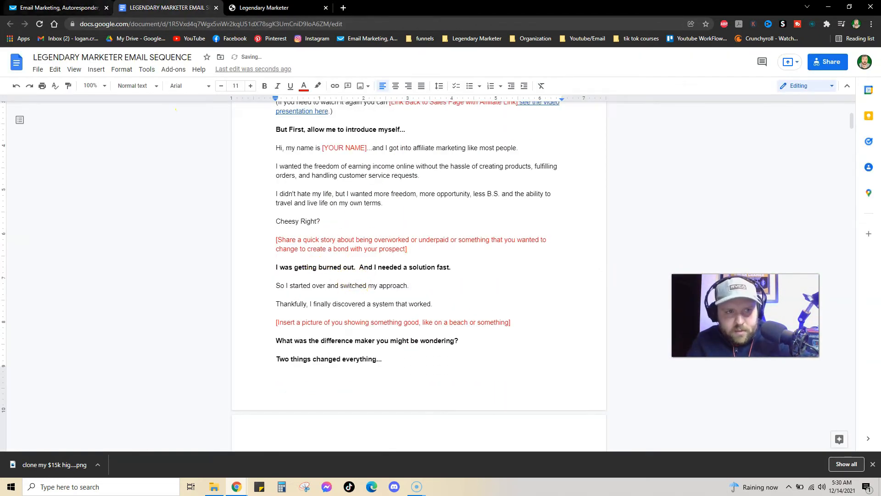
key(ctrl+shift+Tab)
key(BackSpace)
Review the email's personal story section and the placeholders that follow it, down to point A
scroll(339, 253, down, 2)
scroll(349, 262, up, 2)
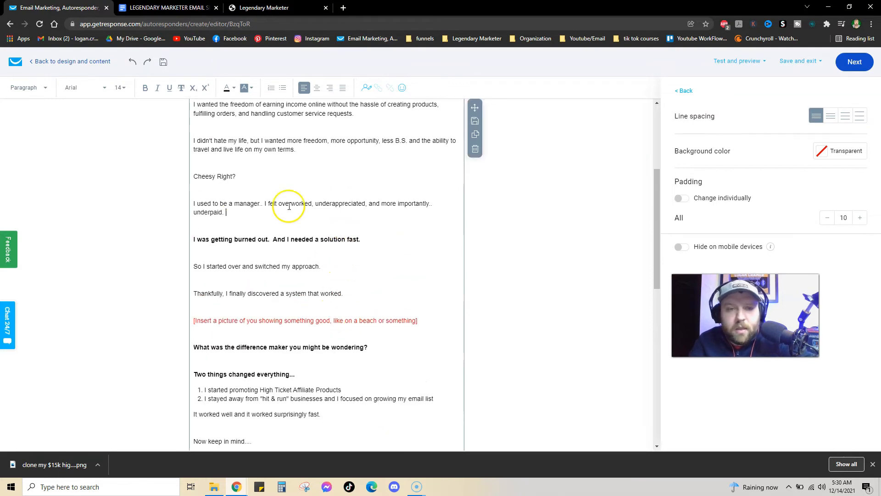
scroll(289, 209, up, 1)
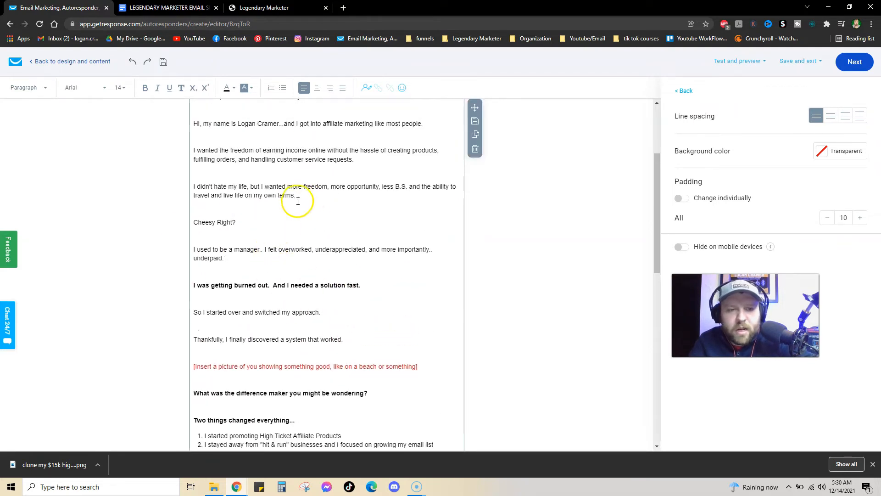
click(258, 231)
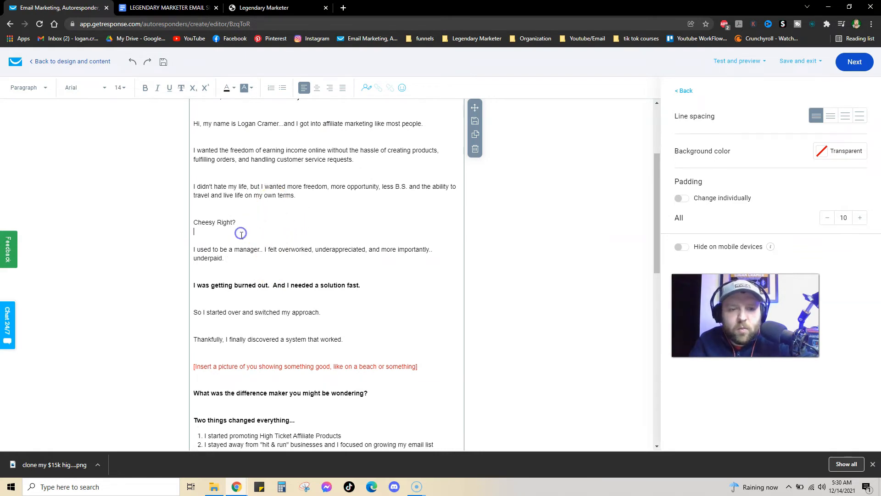
scroll(259, 225, down, 1)
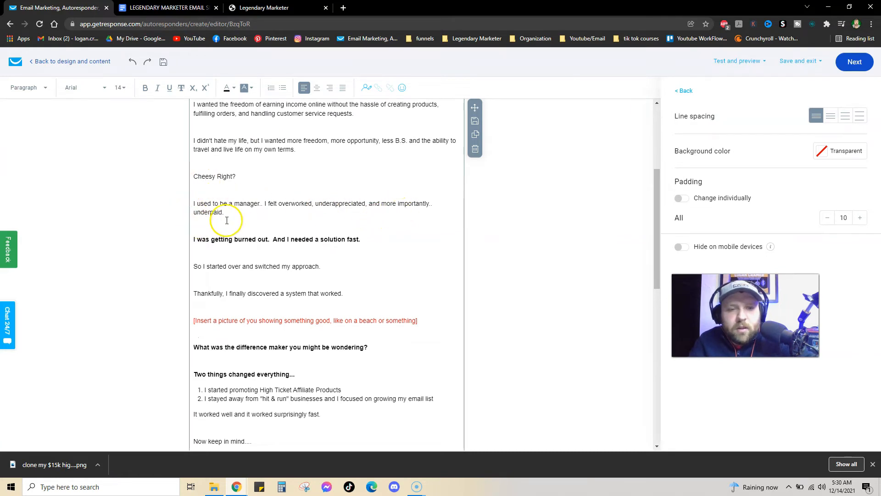
scroll(228, 225, down, 1)
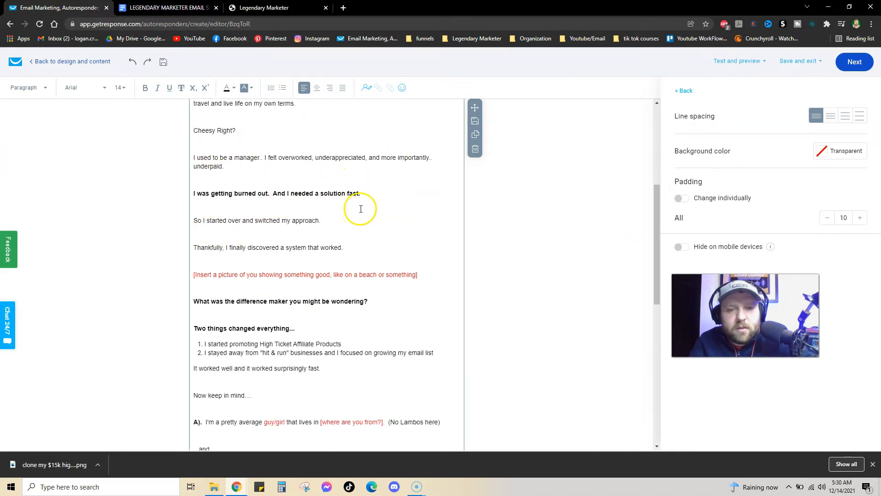
scroll(295, 197, down, 1)
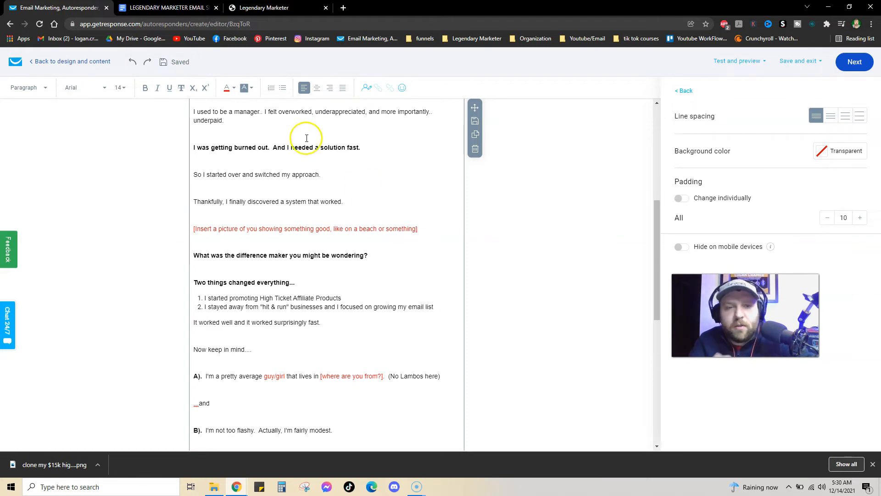
scroll(294, 166, up, 2)
scroll(294, 264, down, 1)
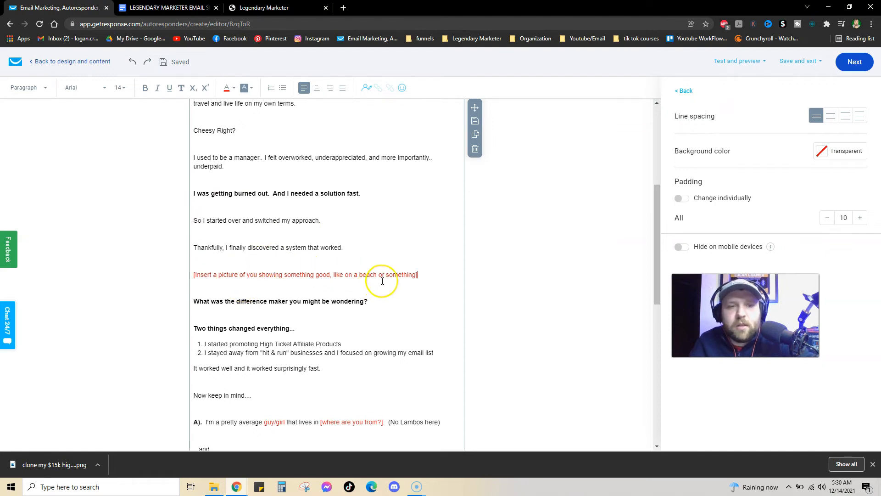
Delete the "[Insert a picture of you showing something good...]" placeholder with its blank line, and check the matching passage in the Google Docs sequence
drag(422, 274, 194, 278)
key(BackSpace)
key(BackSpace)
key(BackSpace)
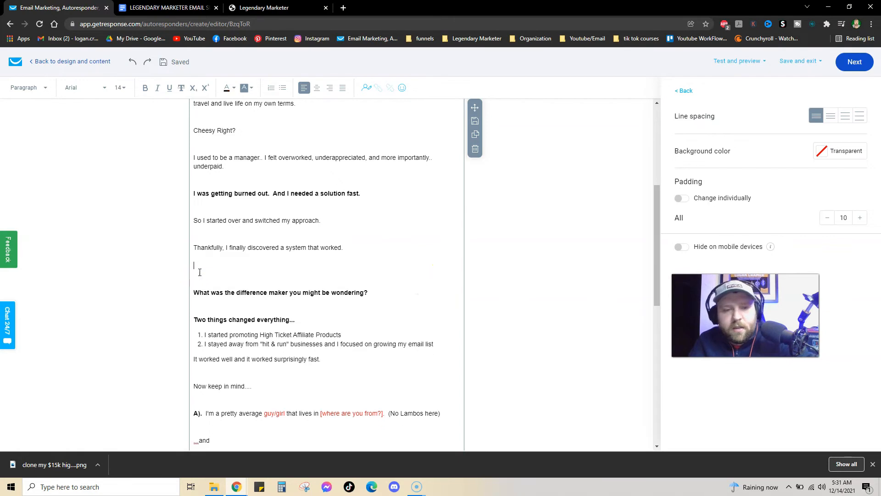
key(ctrl+Tab)
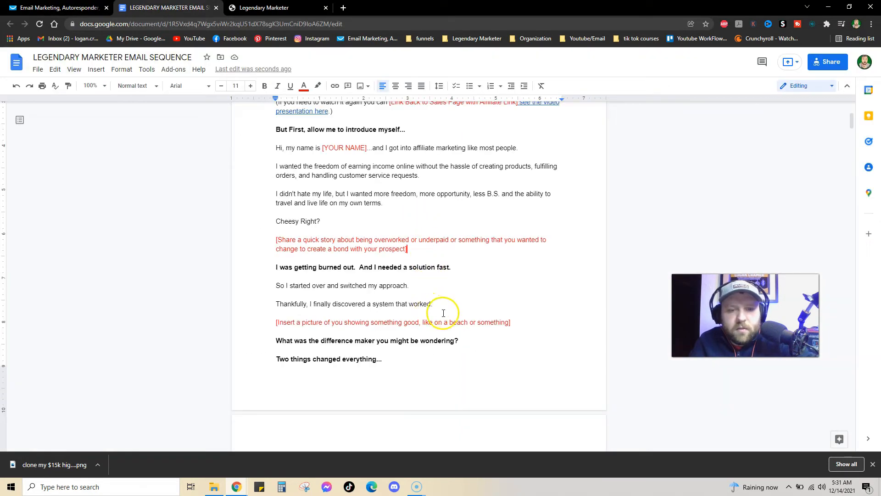
key(ctrl+shift+Tab)
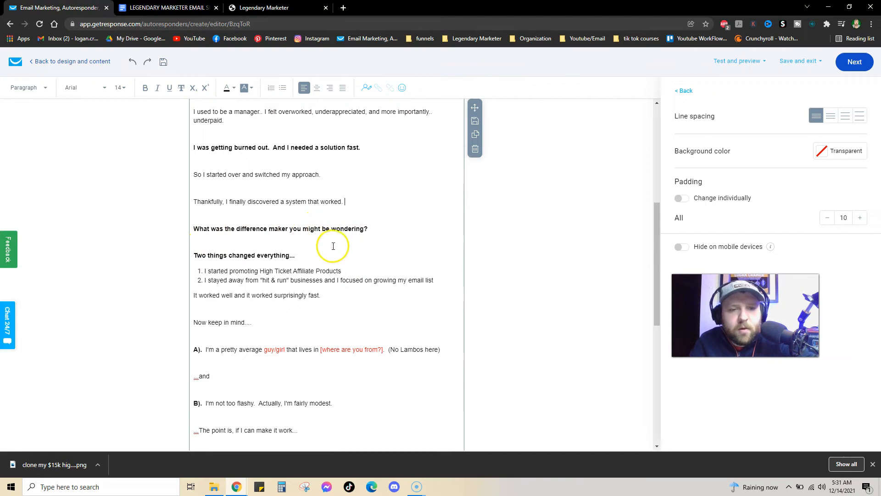
Replace "guy/girl" in point A with "dad" and color the word black
scroll(333, 248, down, 1)
scroll(257, 258, down, 3)
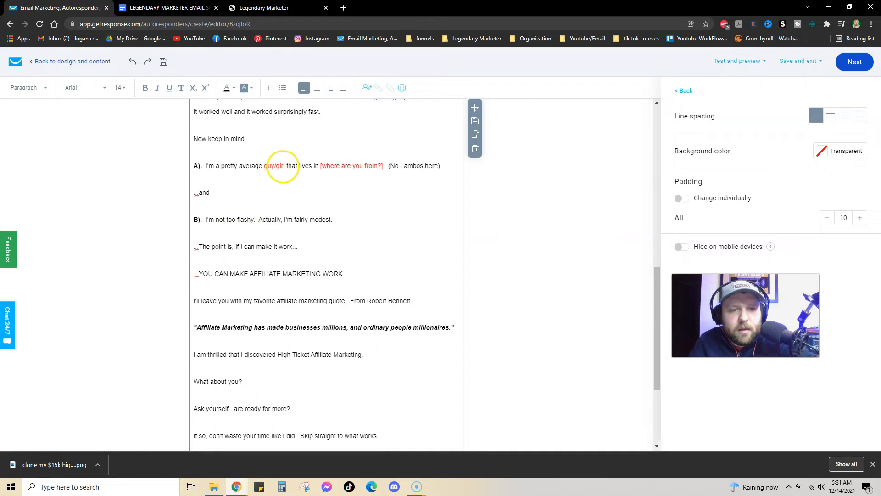
key(BackSpace)
key(BackSpace)
key(BackSpace)
key(BackSpace)
key(BackSpace)
key(BackSpace)
key(BackSpace)
key(BackSpace)
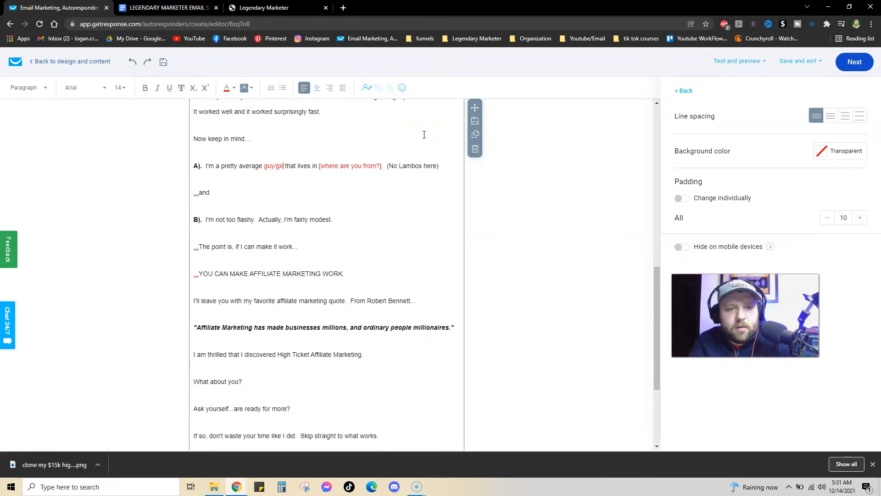
text(dad)
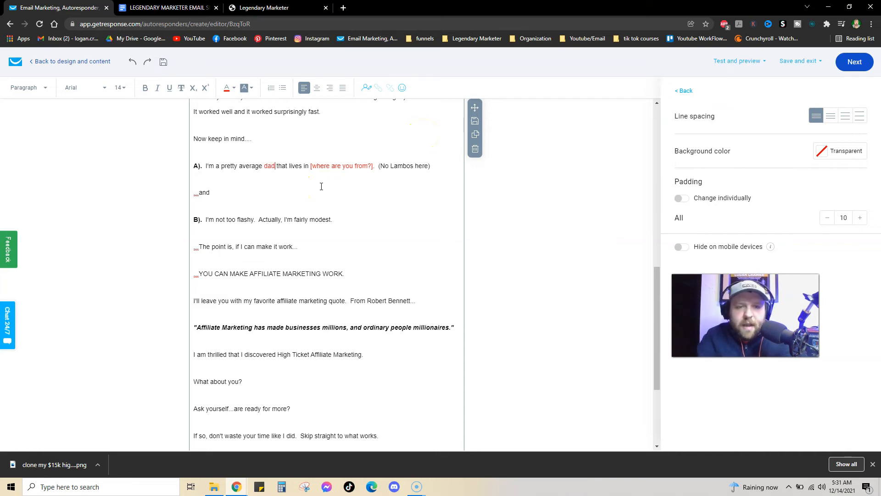
click(226, 89)
click(134, 110)
Replace the "[where are you from?]" placeholder in point A with "Idaho" and color the word black
click(310, 173)
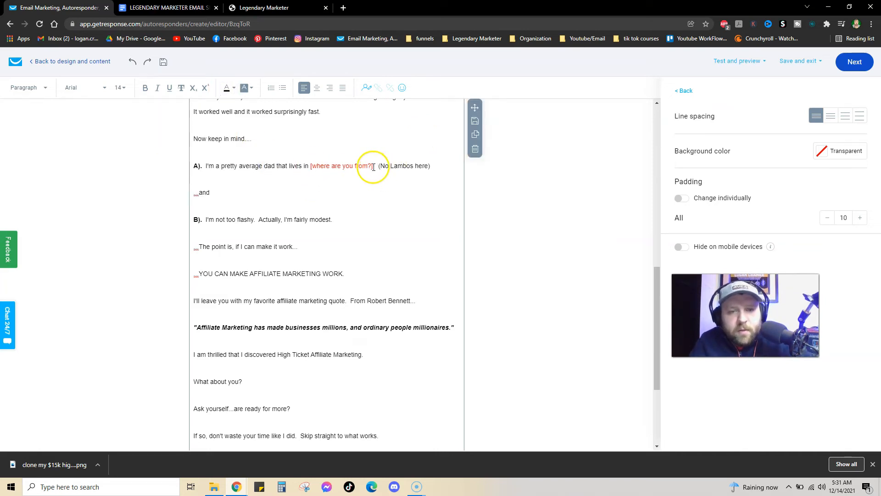
drag(338, 169, 312, 169)
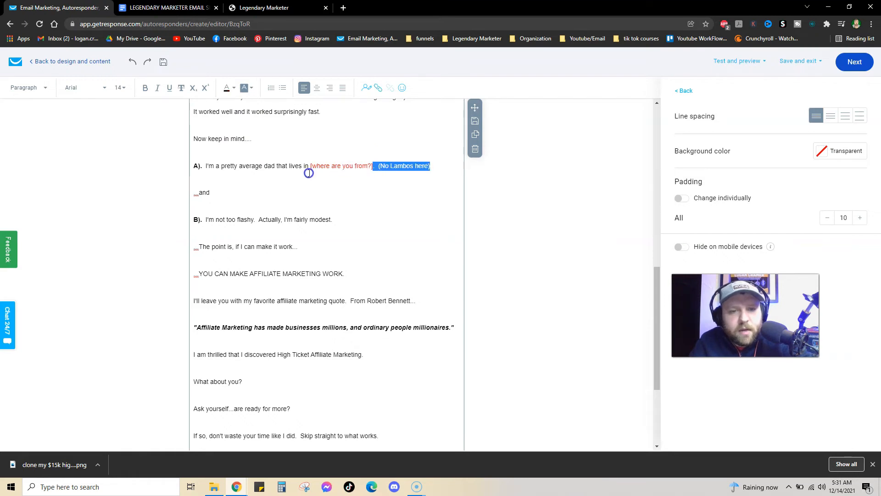
key(BackSpace)
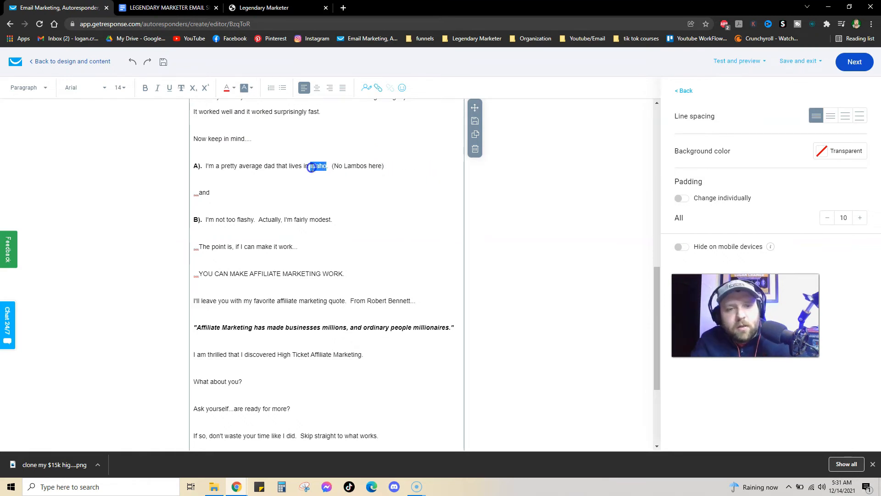
click(226, 88)
click(136, 172)
click(346, 209)
Delete the "[Link Back to Sales Page with Affiliate Link]" placeholder after the "Sign Up With Legendary Marketer" link, leaving a single space
scroll(280, 208, down, 2)
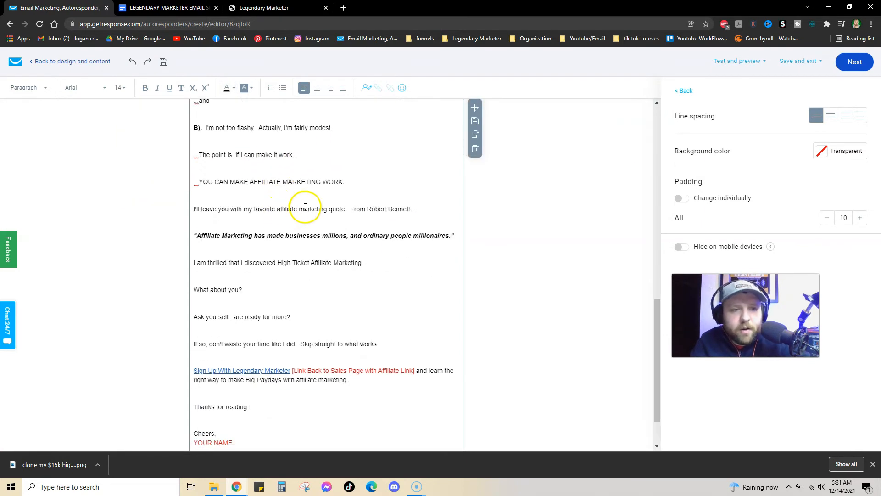
scroll(330, 246, down, 2)
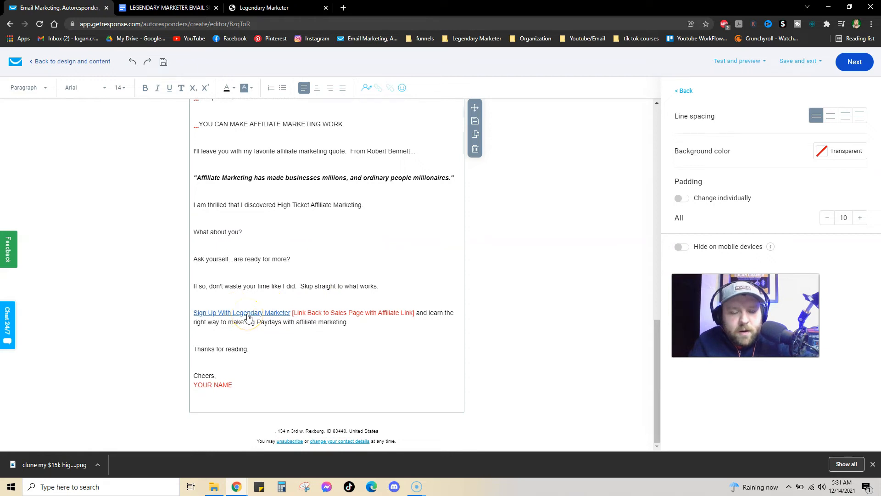
click(425, 320)
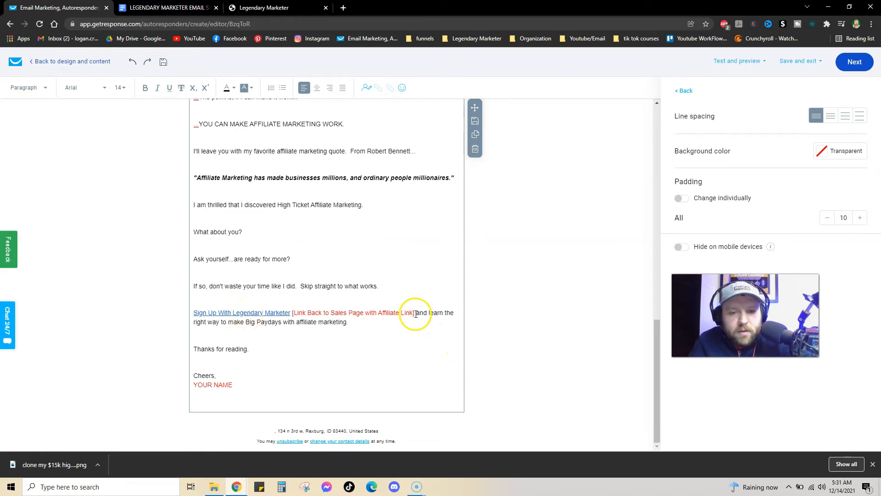
click(415, 314)
key(BackSpace)
key(BackSpace)
key(BackSpace)
key(BackSpace)
key(BackSpace)
key(BackSpace)
key(BackSpace)
key(BackSpace)
key(BackSpace)
key(BackSpace)
key(BackSpace)
key(BackSpace)
key(BackSpace)
key(BackSpace)
key(BackSpace)
key(BackSpace)
key(BackSpace)
key(BackSpace)
key(BackSpace)
key(BackSpace)
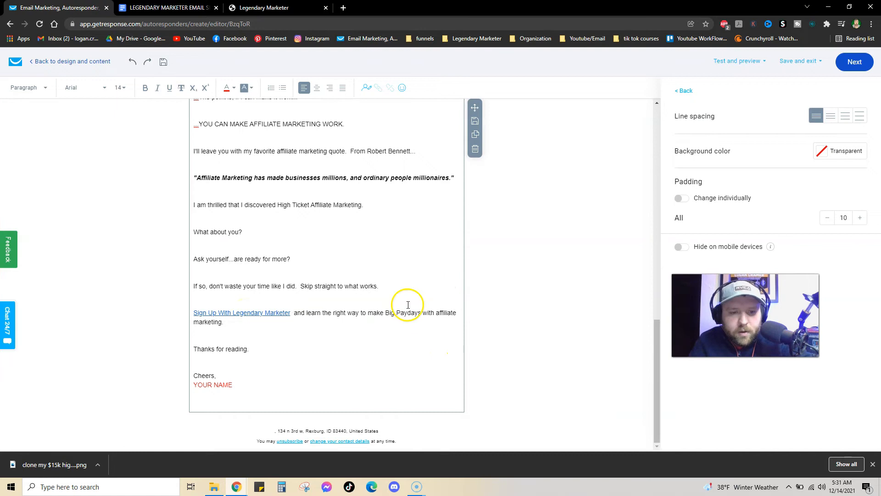
key(BackSpace)
Point the "Sign Up With Legendary Marketer" link to the sender's own affiliate URL for the onlinebusinessbuilderchallenge.com enroll page
click(266, 317)
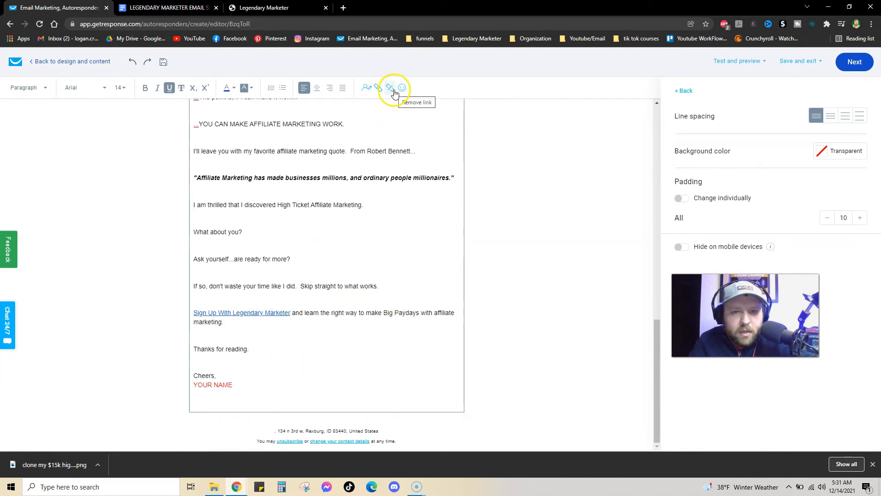
click(379, 88)
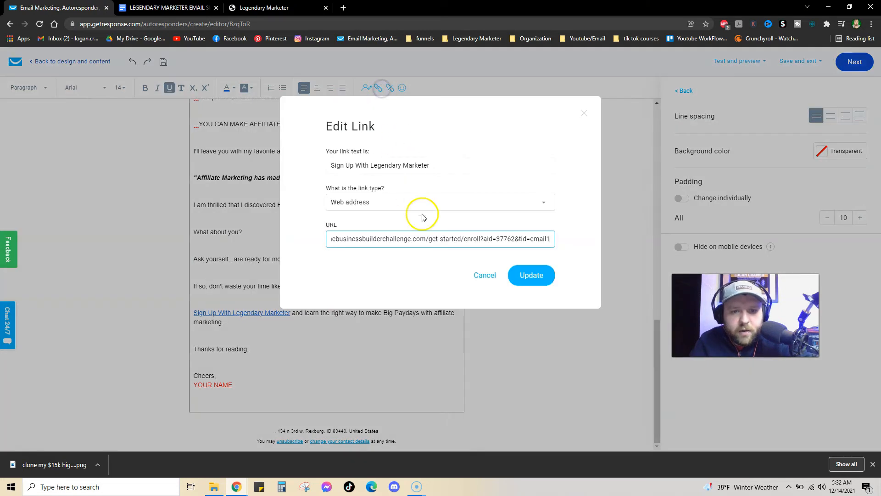
triple_click(449, 239)
text(https://onlinebusinessbuilderchallenge.com/get-started/enroll?aid=42351)
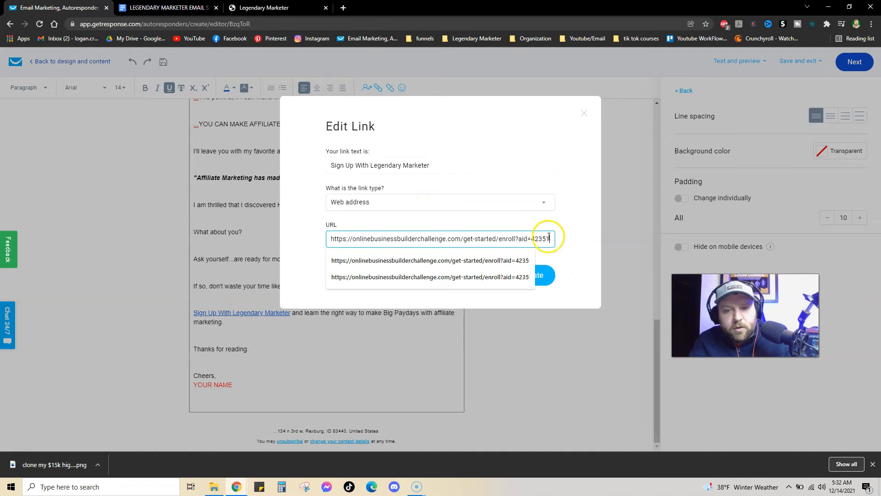
click(549, 277)
Replace the "YOUR NAME" placeholder under "Cheers," with the sender's first name
click(289, 342)
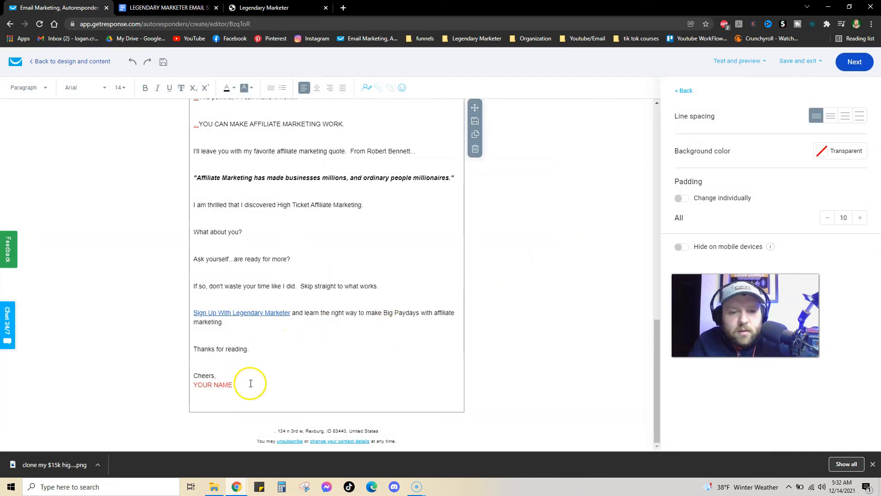
key(BackSpace)
key(BackSpace)
key(Return)
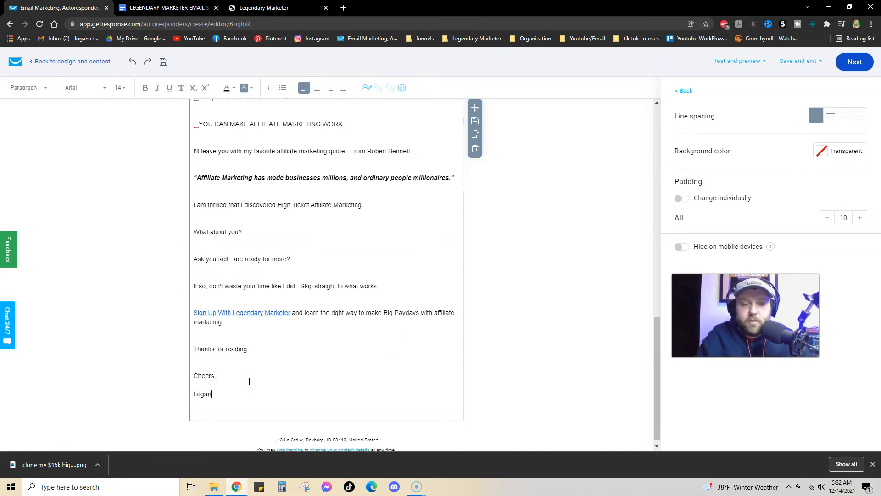
click(594, 261)
Check the email's opening in the Google Docs sequence, and add the greeting "Hey amigo," above the email's first paragraph
scroll(368, 281, up, 7)
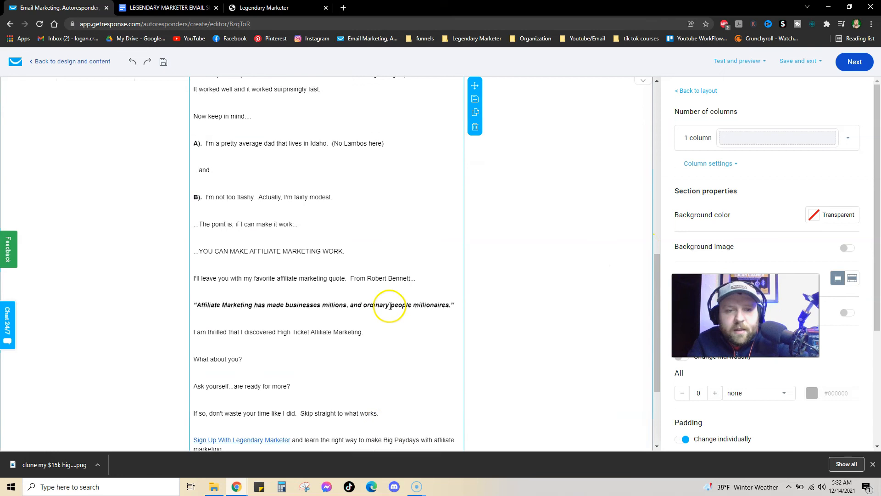
scroll(389, 295, up, 4)
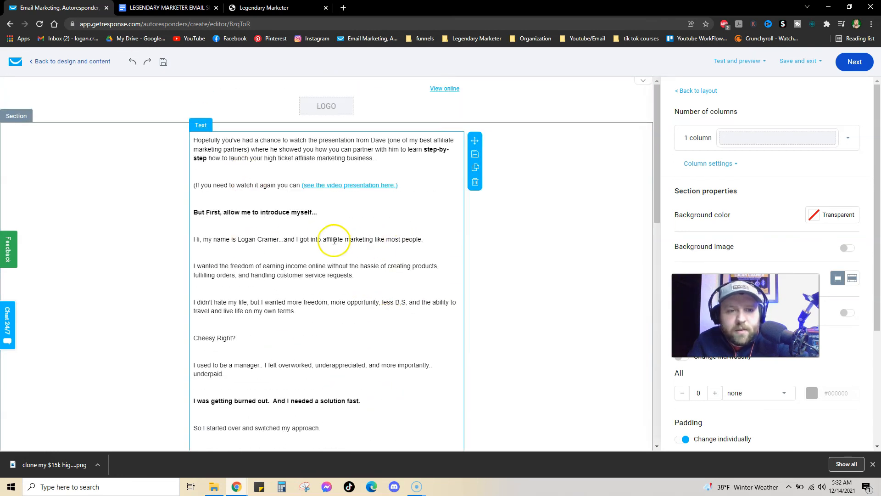
click(159, 8)
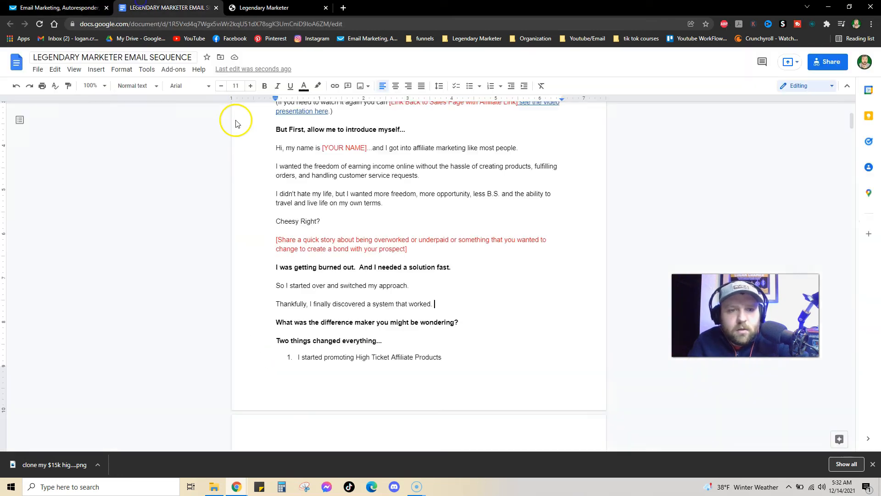
scroll(305, 196, up, 2)
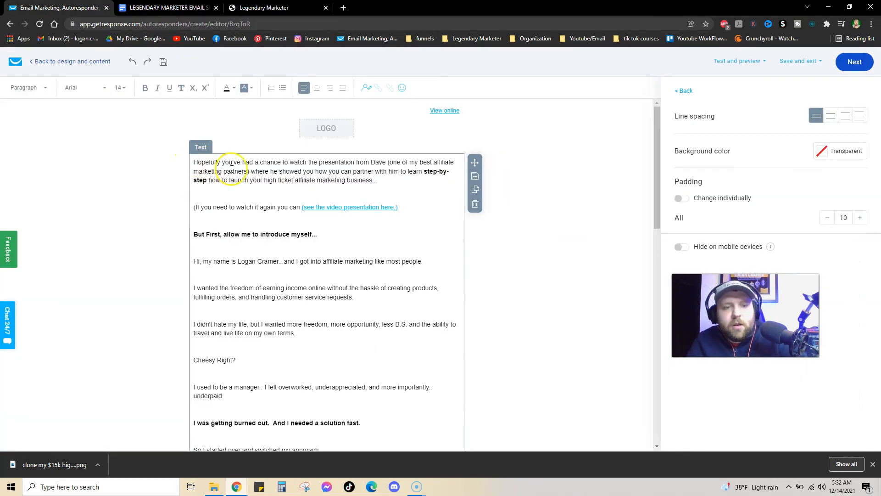
key(Return)
key(Return)
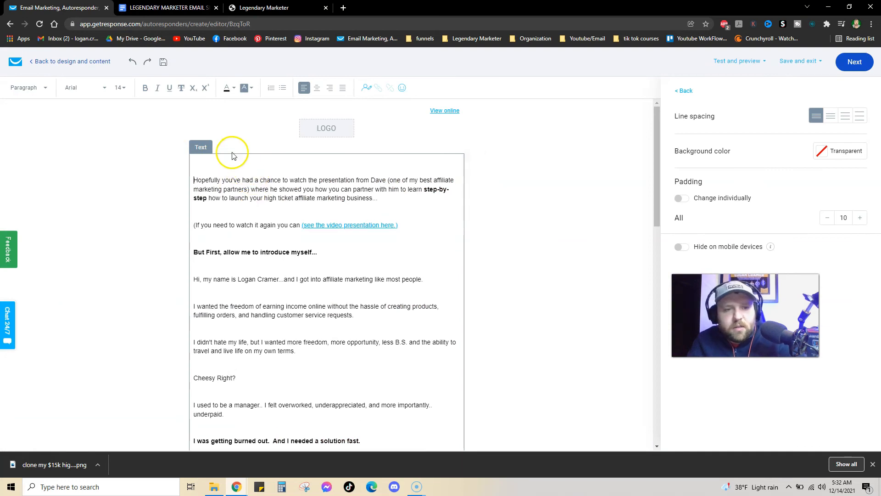
click(232, 152)
text(Hey )
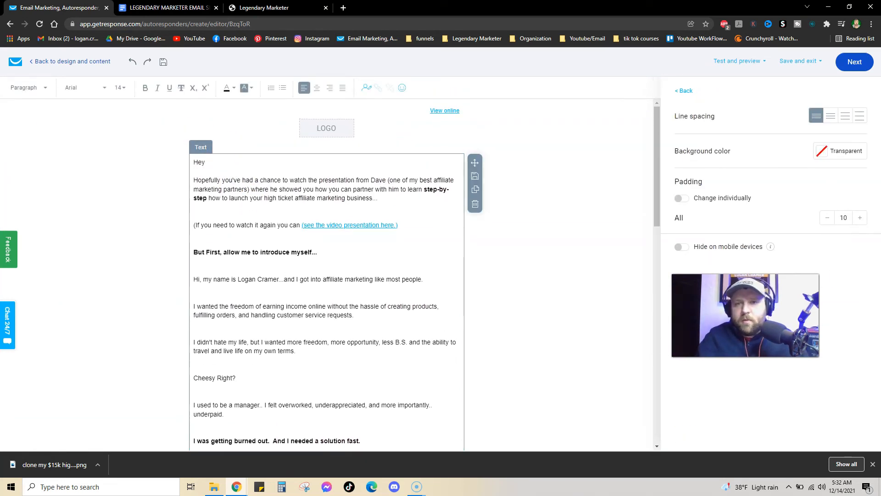
text(amigo,)
Run a spam check on the email, and view the recipient addresses offered for a test message without sending one
click(748, 64)
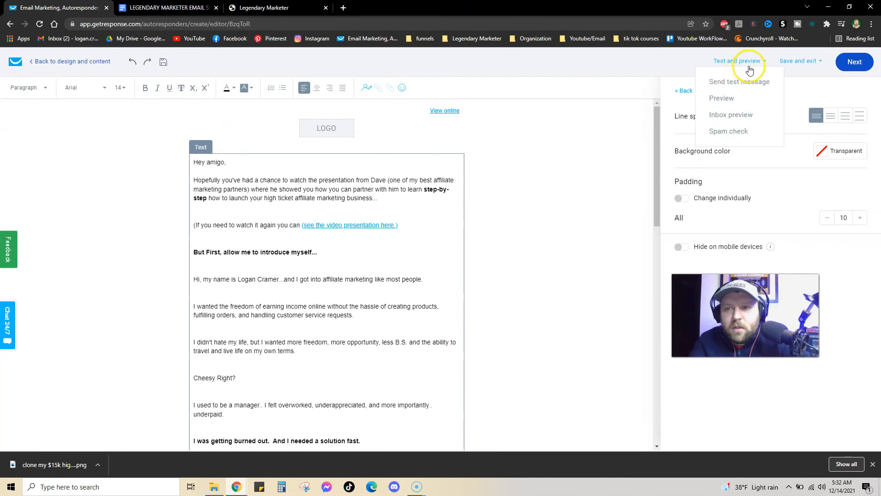
click(734, 132)
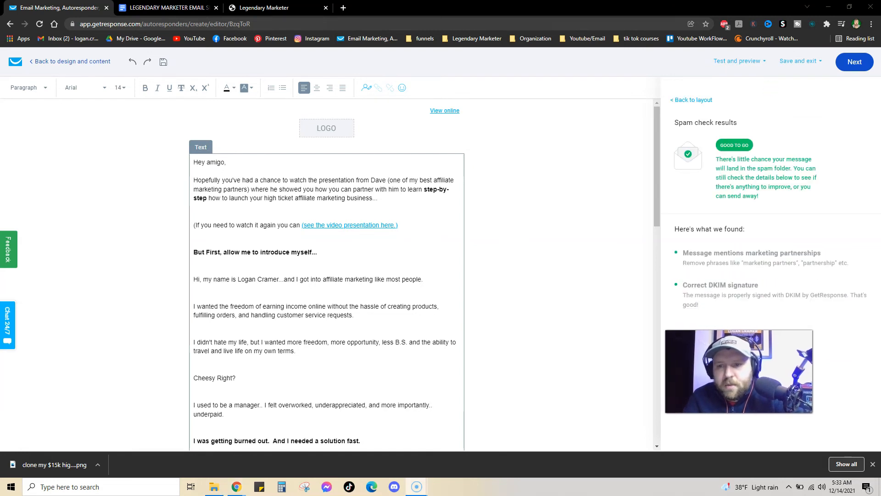
click(737, 61)
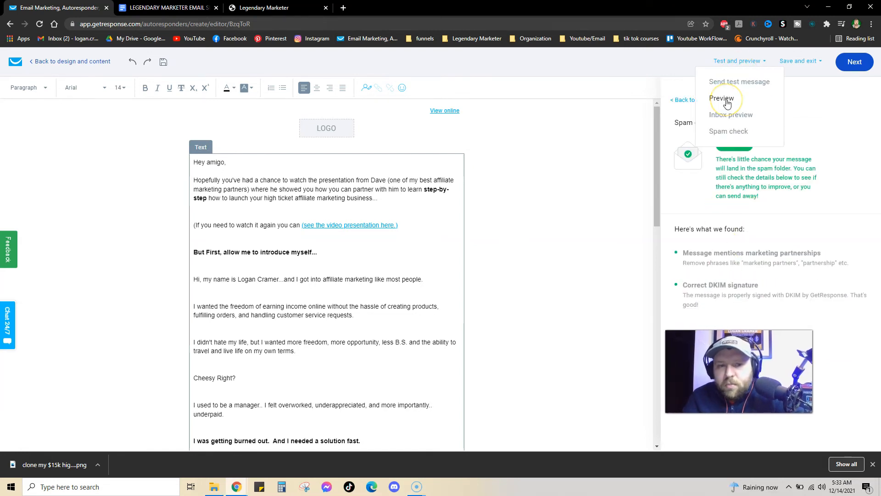
click(735, 88)
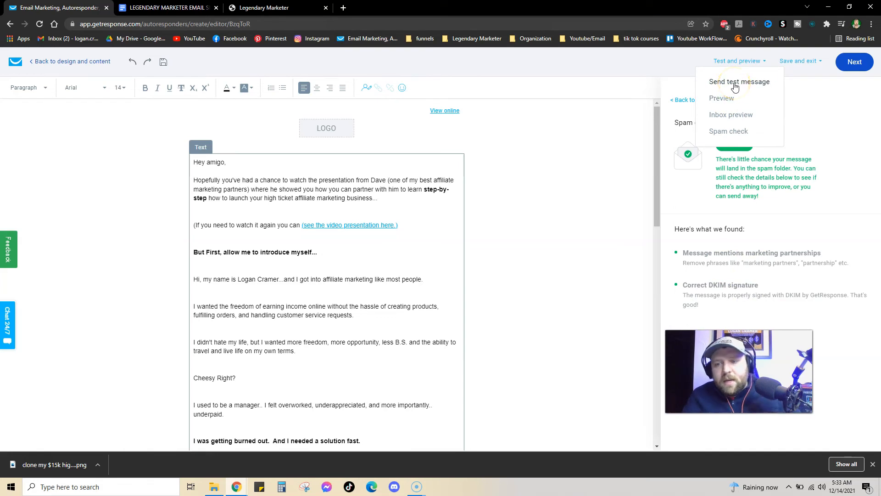
click(736, 86)
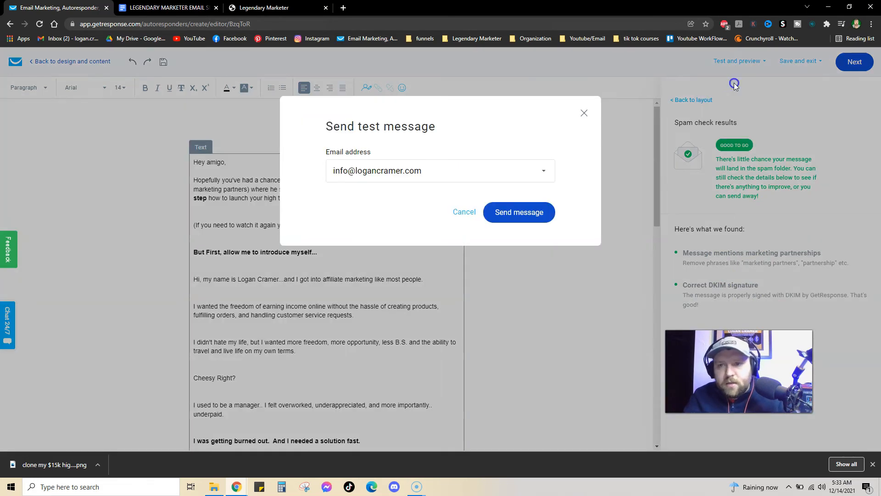
click(405, 173)
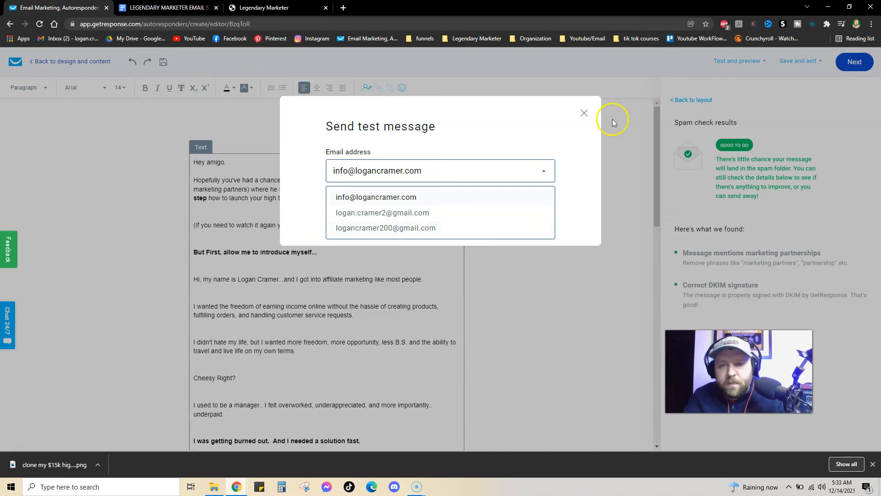
click(584, 113)
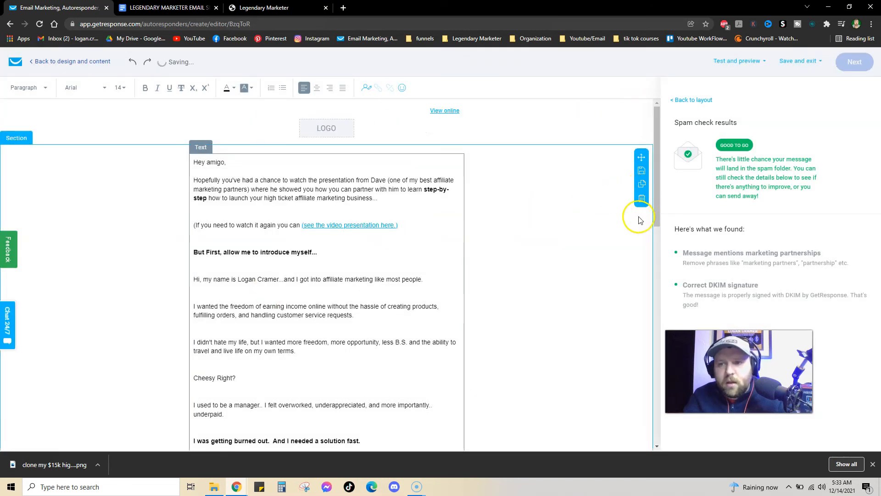
Finish the message design, check the tracking options, and save and publish the autoresponder
click(603, 103)
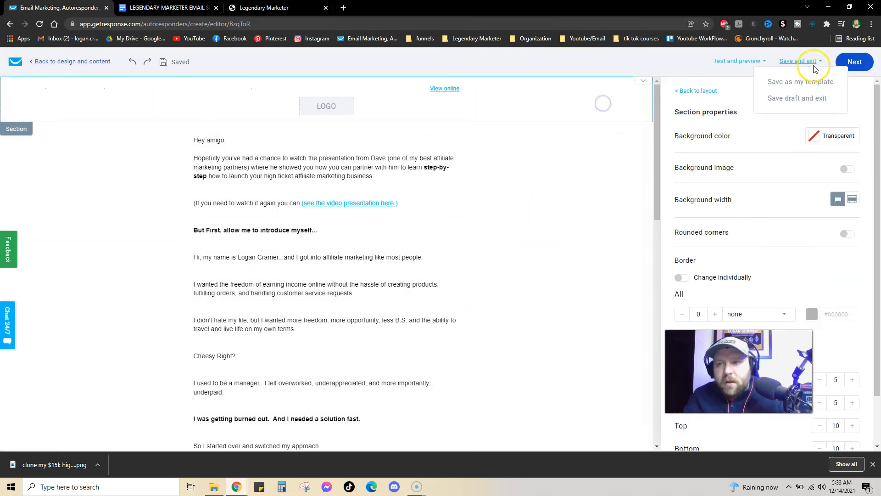
click(855, 62)
scroll(449, 252, down, 10)
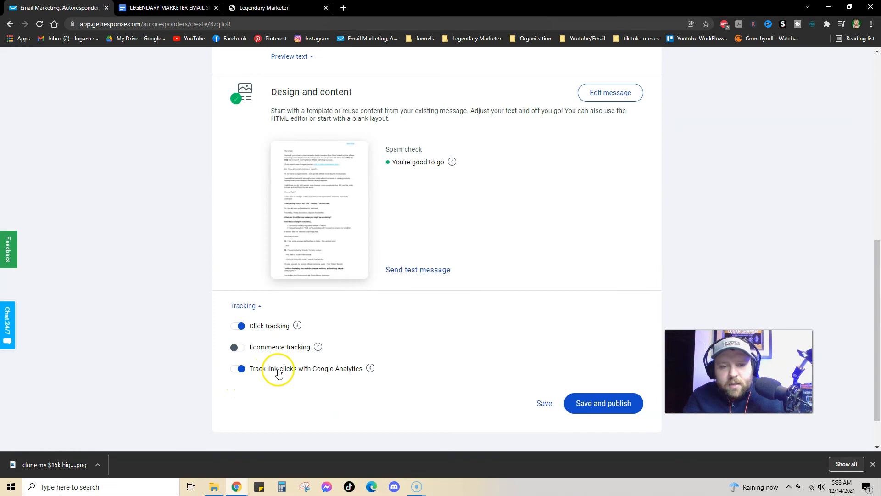
click(604, 406)
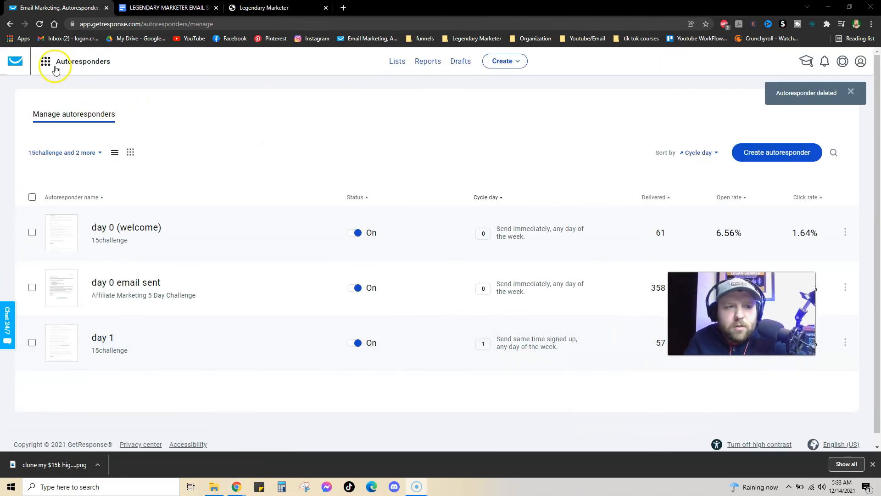
Reopen the autoresponders overview and filter it to exclude the legendary and 15challenge lists
click(46, 62)
click(43, 123)
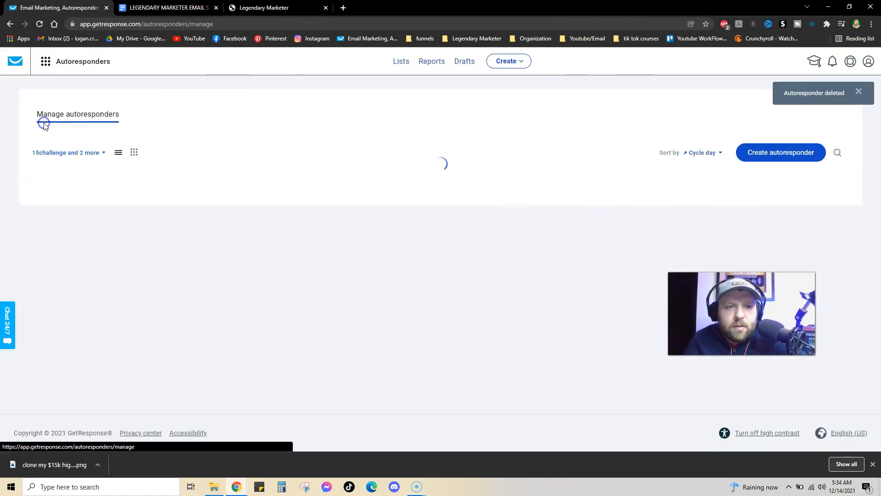
click(53, 153)
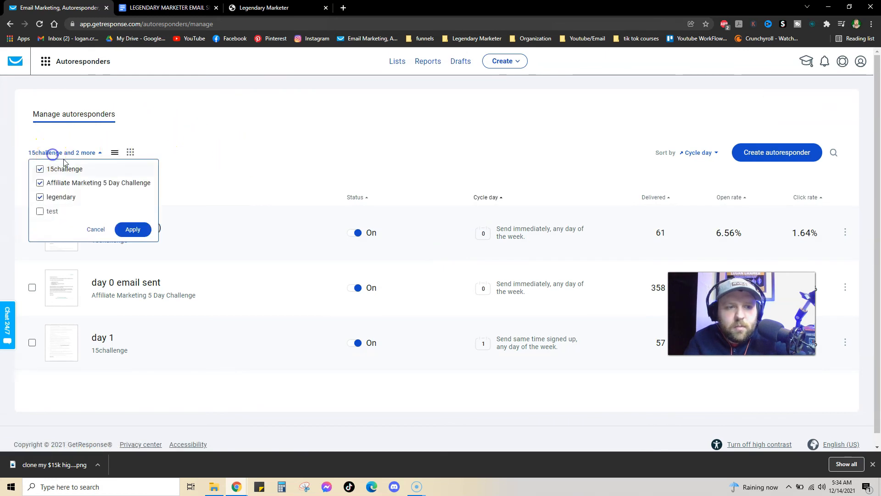
click(40, 197)
click(40, 170)
click(130, 229)
Compare the timing of Email #2 (Wait 4 Hours) in the Google Docs sequence with the new autoresponder's send-day settings
click(324, 253)
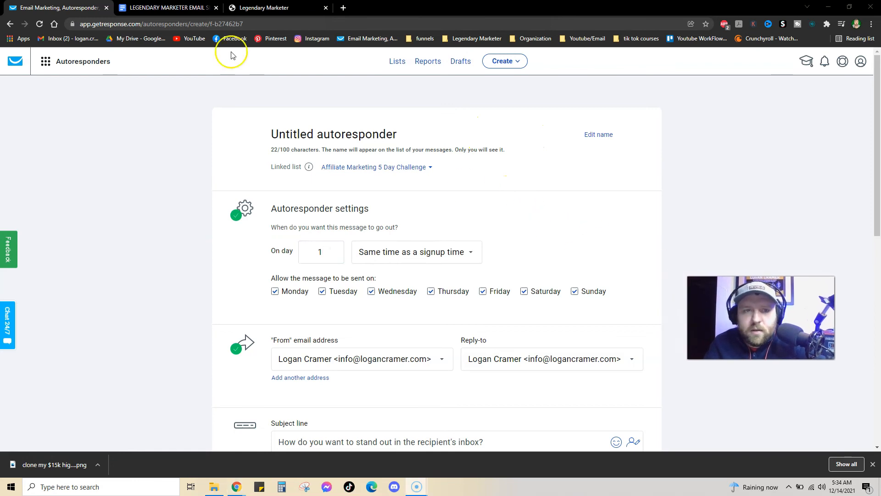
click(170, 8)
scroll(394, 189, down, 5)
scroll(395, 190, down, 15)
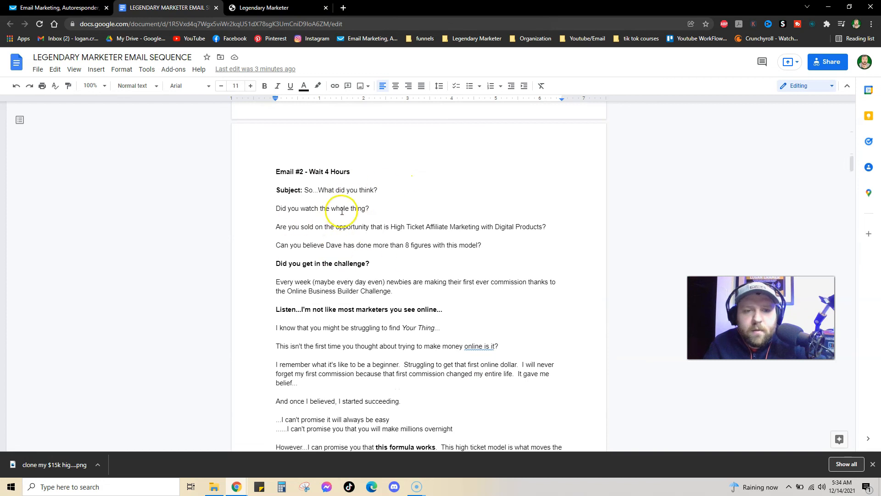
scroll(317, 184, down, 1)
scroll(433, 263, down, 3)
scroll(434, 263, up, 3)
click(57, 9)
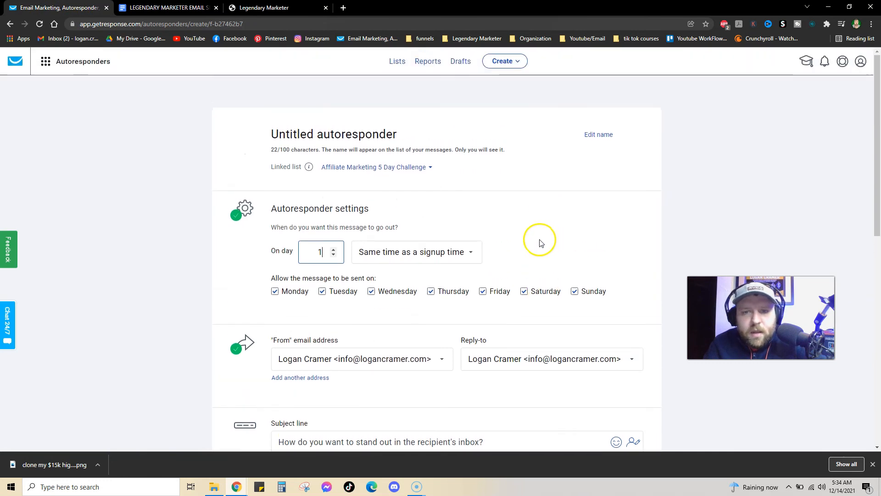
scroll(552, 243, down, 4)
scroll(517, 390, down, 6)
scroll(553, 366, up, 9)
scroll(485, 309, up, 1)
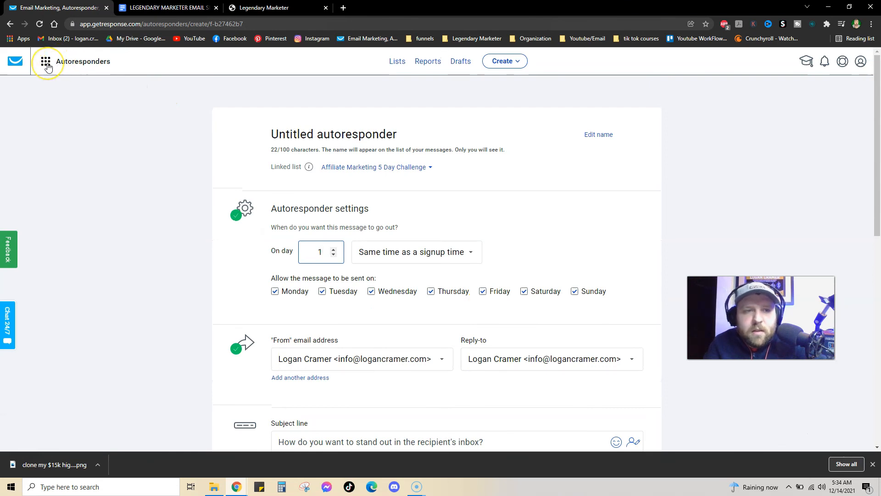
click(168, 8)
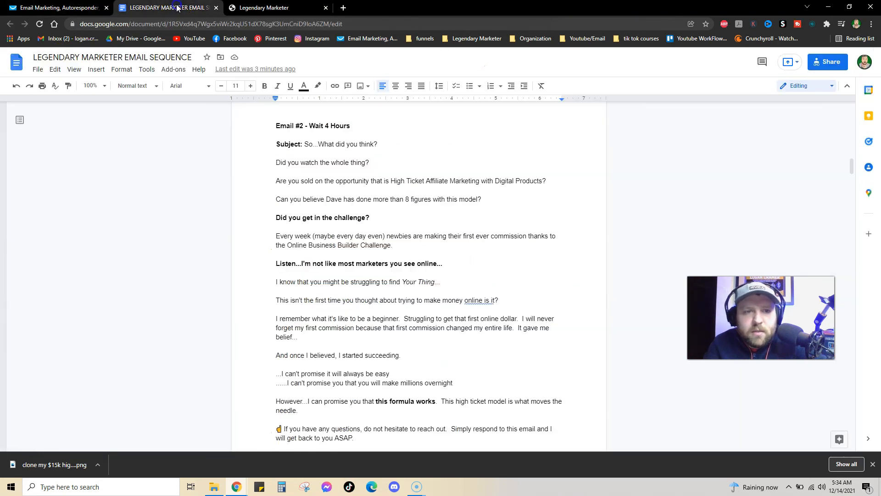
Look over Email #2 in the Google Docs email sequence and return to the start of the document
click(103, 9)
click(143, 9)
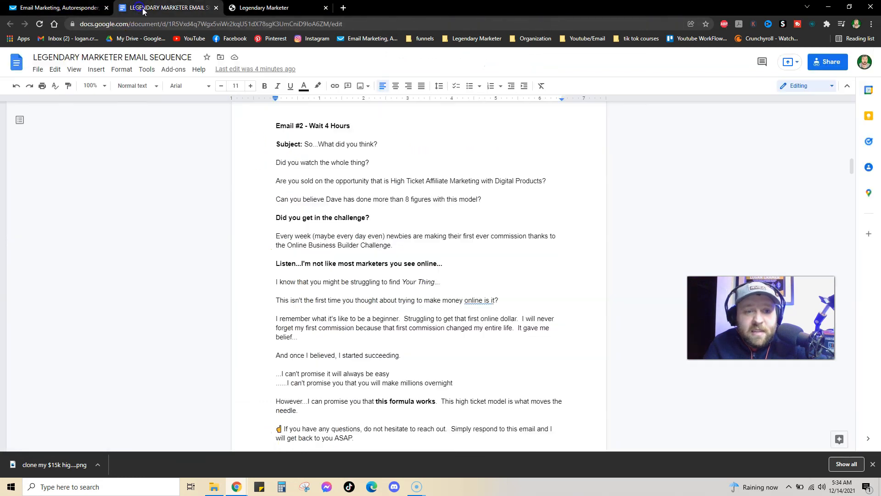
scroll(374, 221, down, 12)
scroll(389, 214, up, 9)
scroll(389, 214, up, 20)
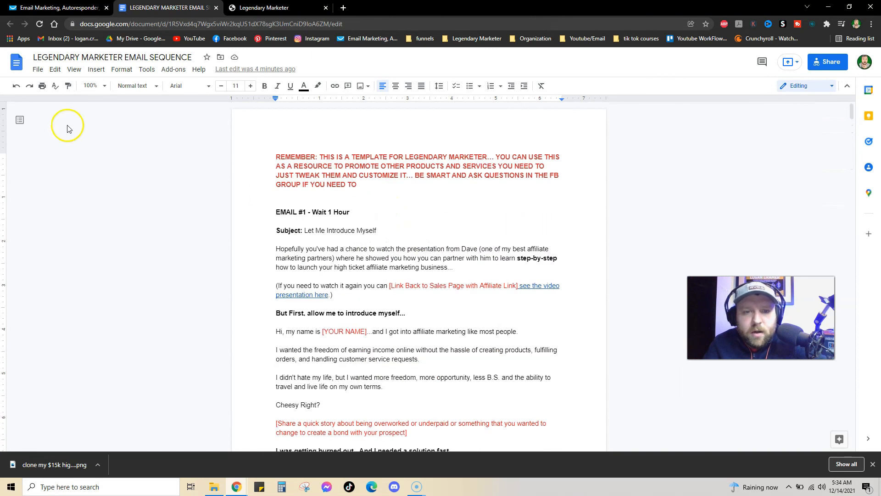
Switch to GetResponse, leave the untitled autoresponder for the account dashboard, and dismiss the browser's downloads bar
click(60, 8)
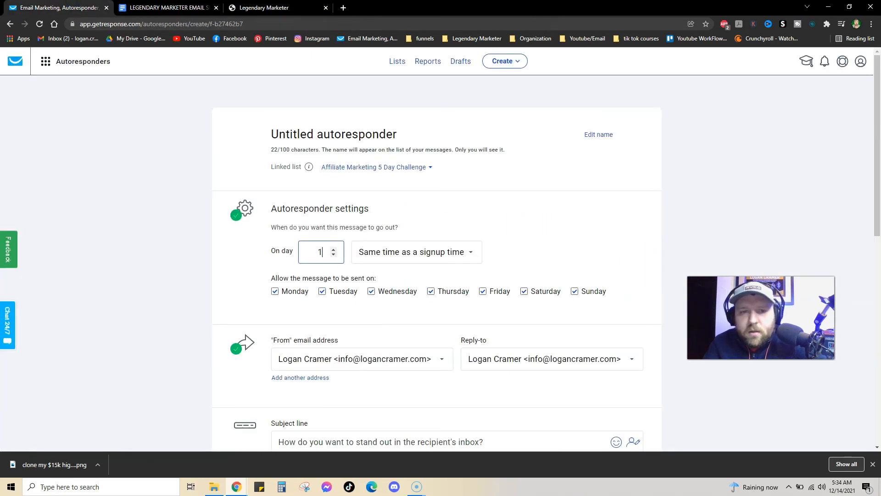
click(45, 61)
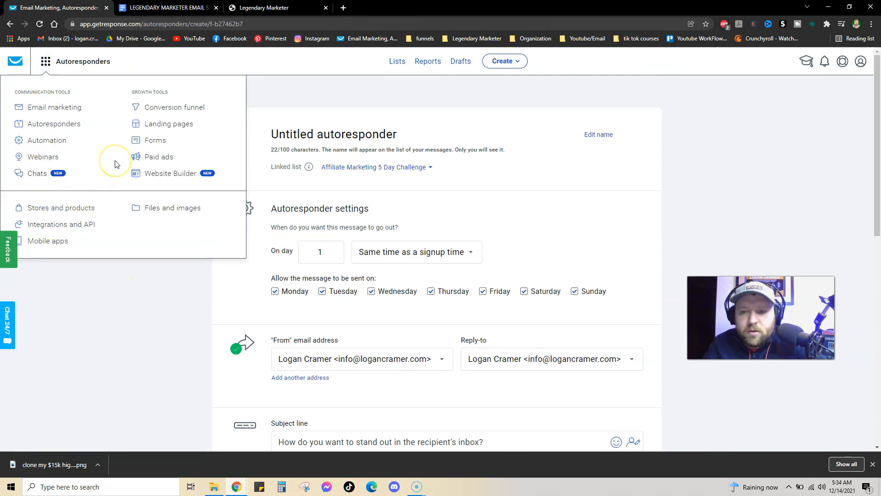
click(15, 61)
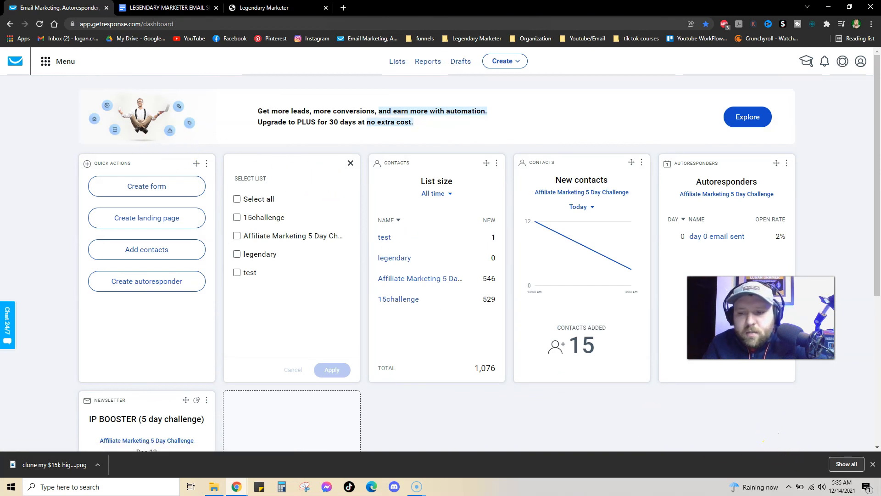
click(873, 464)
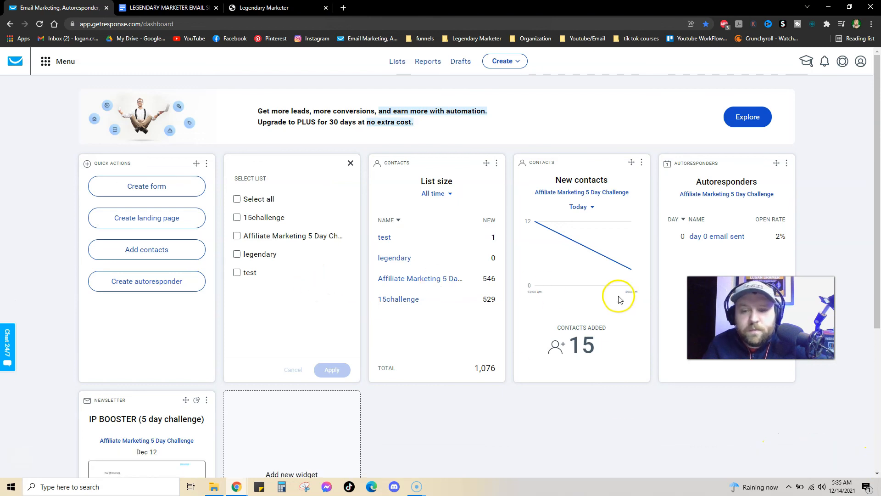